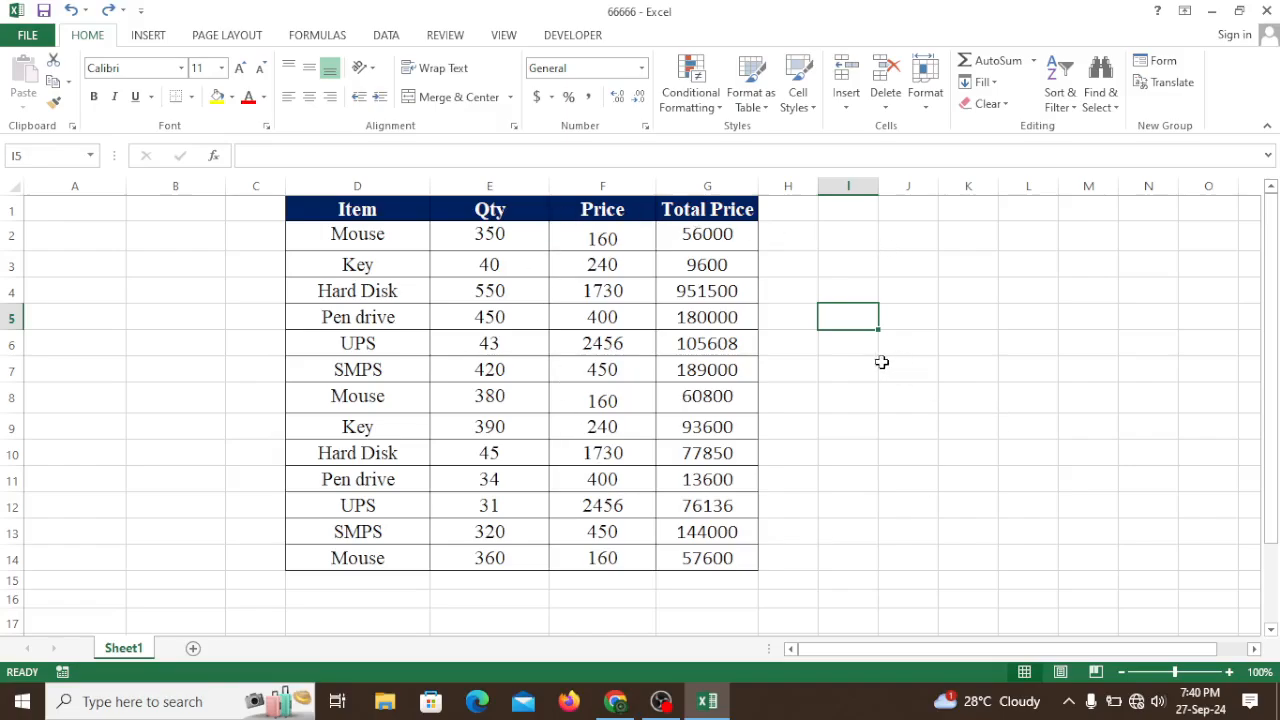
left_click(881, 362)
left_click(812, 340)
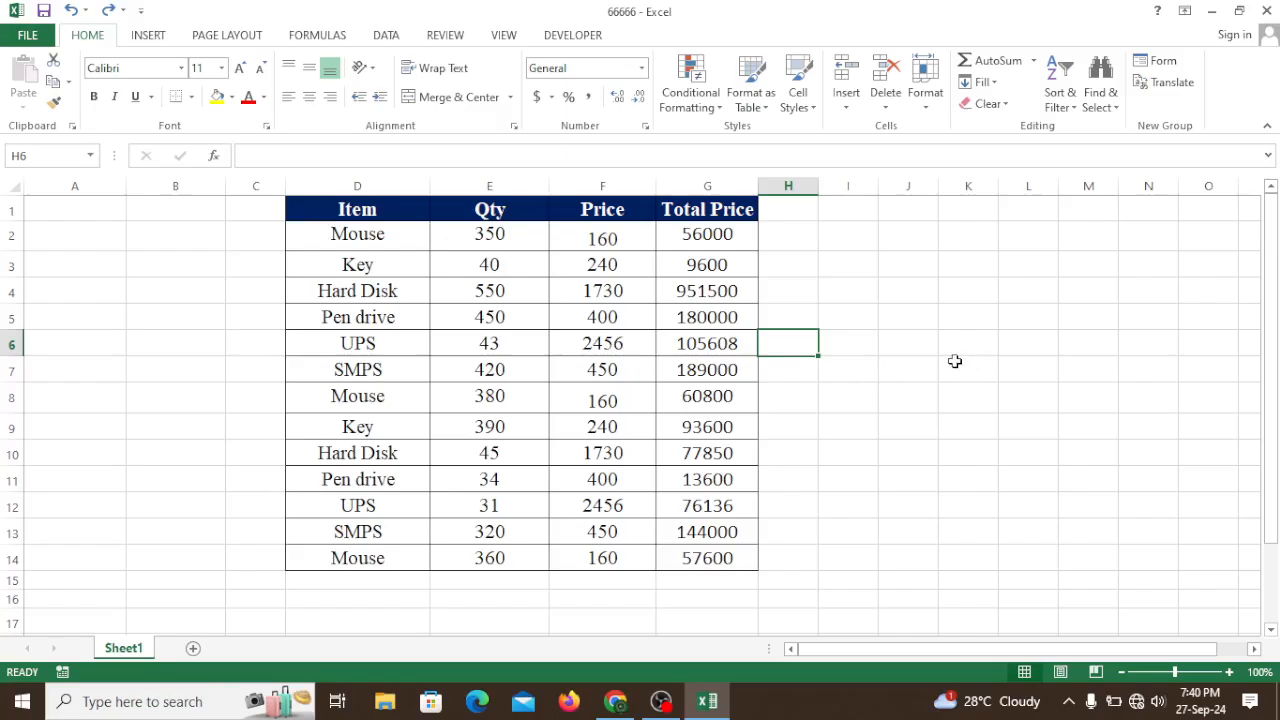
left_click(861, 339)
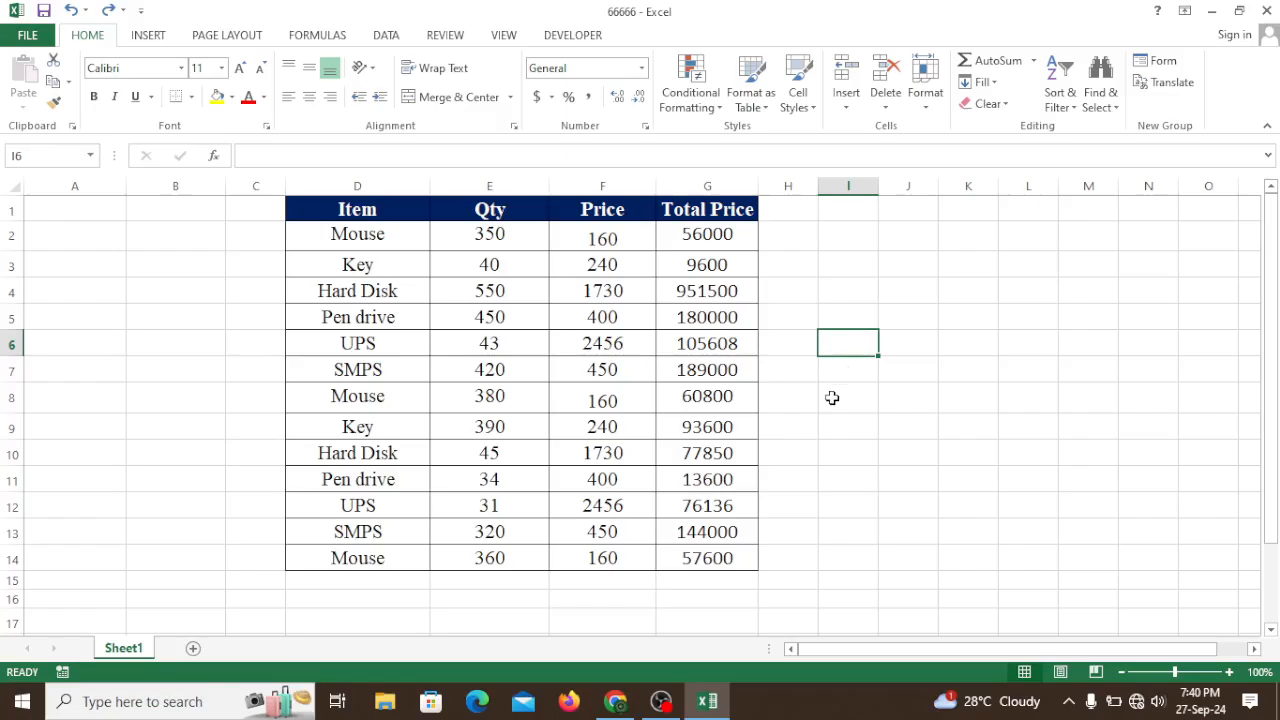
left_click(831, 398)
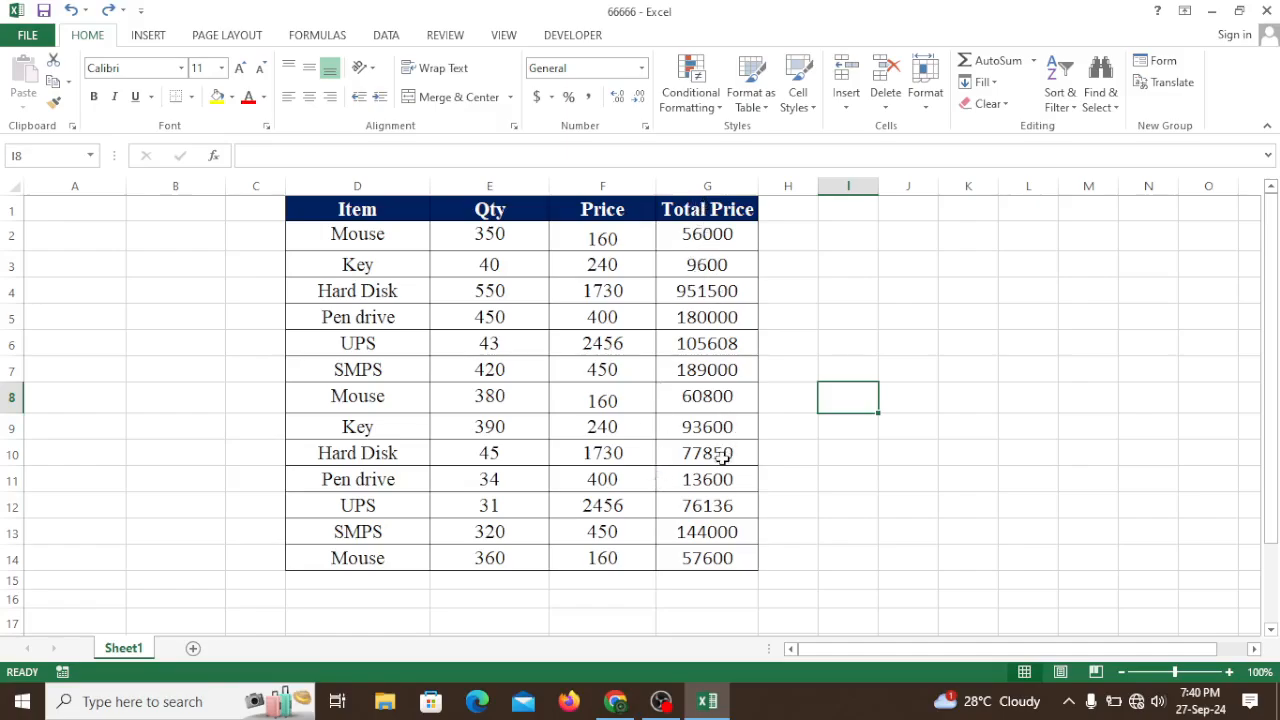
left_click(463, 395)
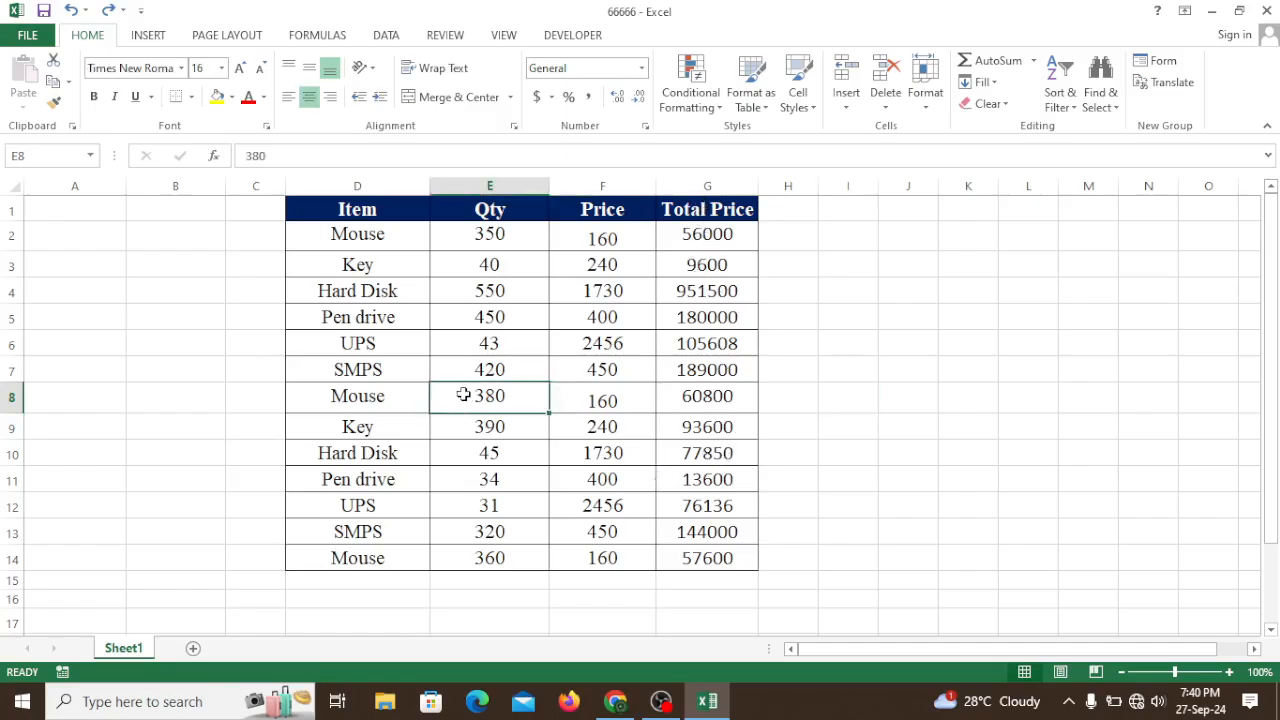
left_click(370, 290)
left_click(357, 232)
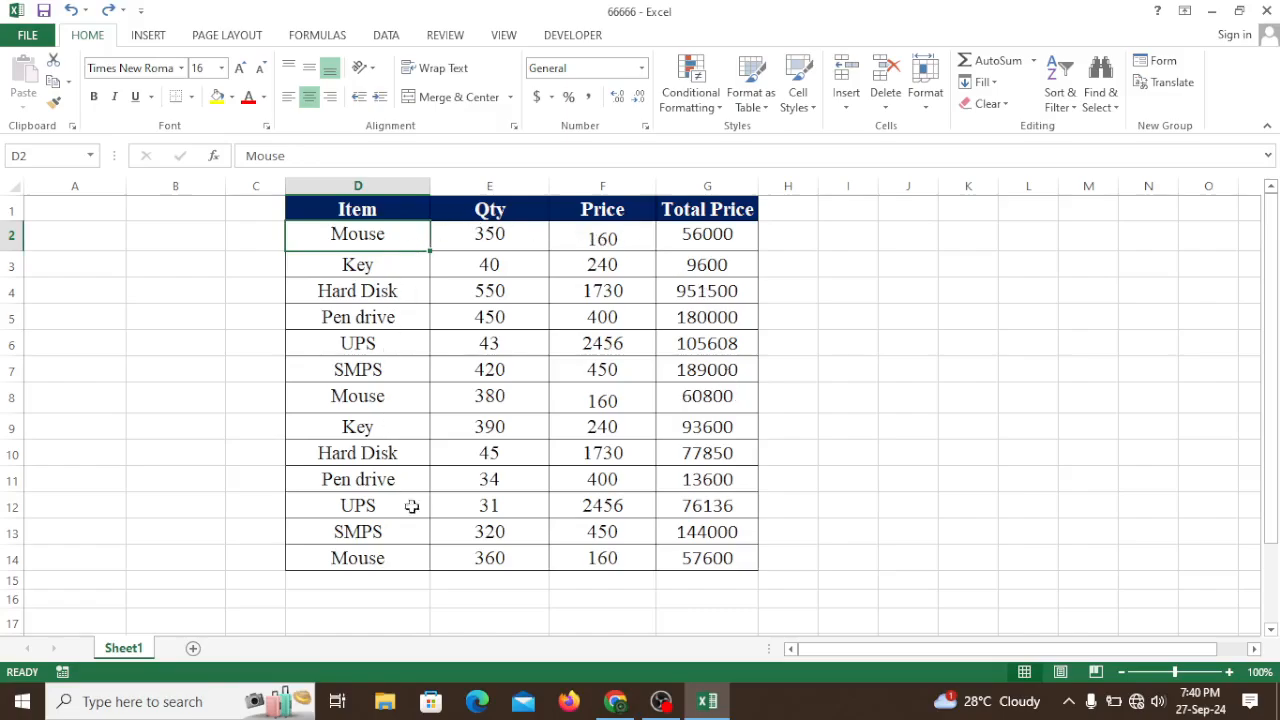
left_click(938, 516)
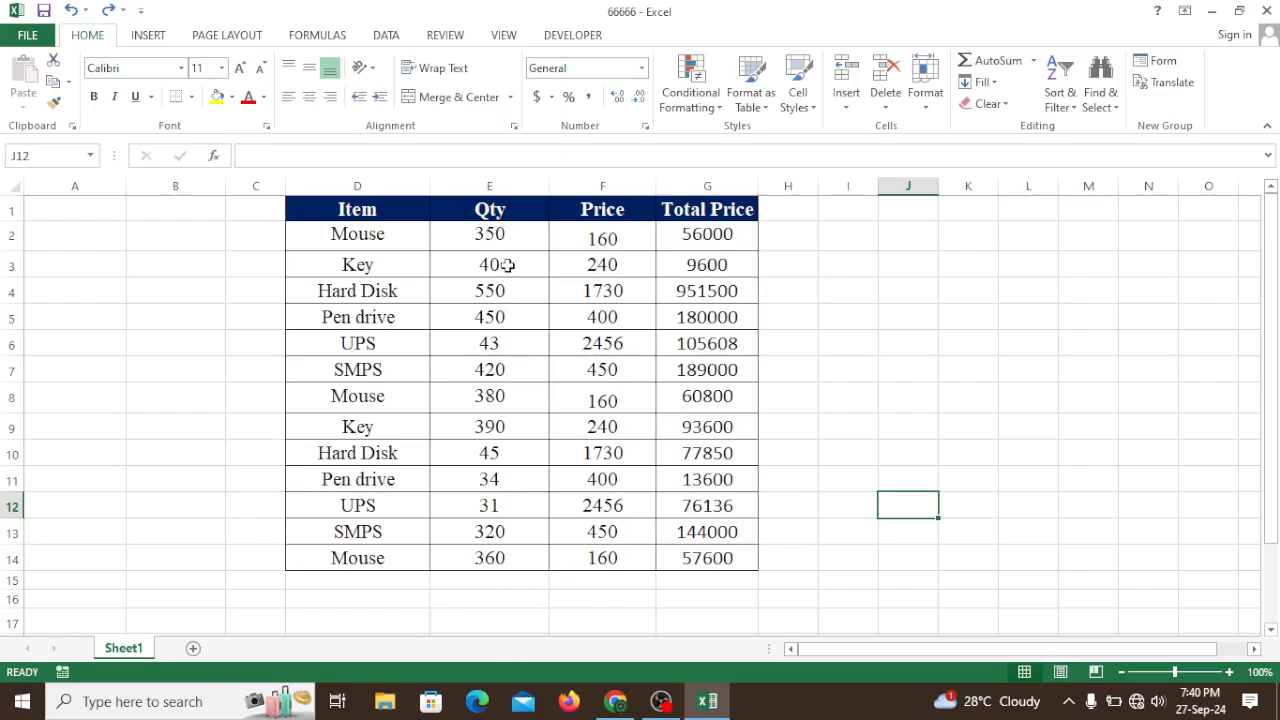
Step: Review the quantities in the Qty column row by row, from the first Mouse entry to the last
left_click(507, 244)
left_click(506, 262)
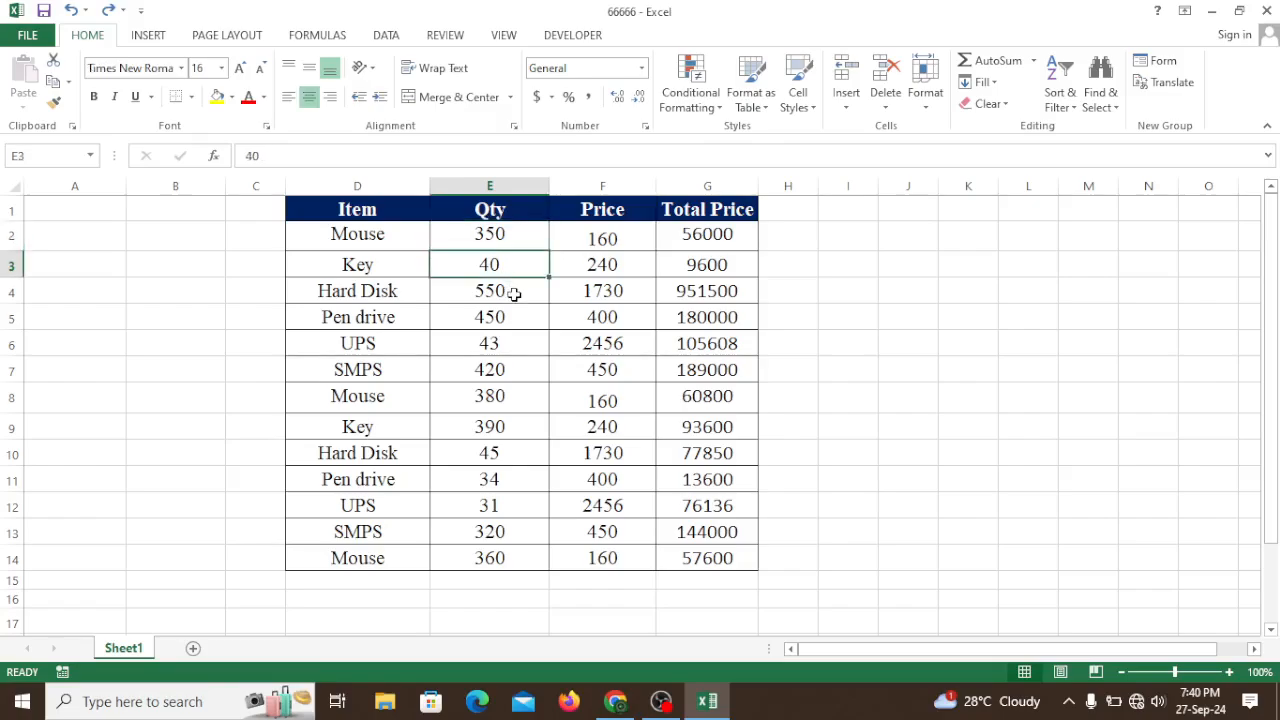
left_click(513, 290)
left_click(521, 343)
left_click(520, 369)
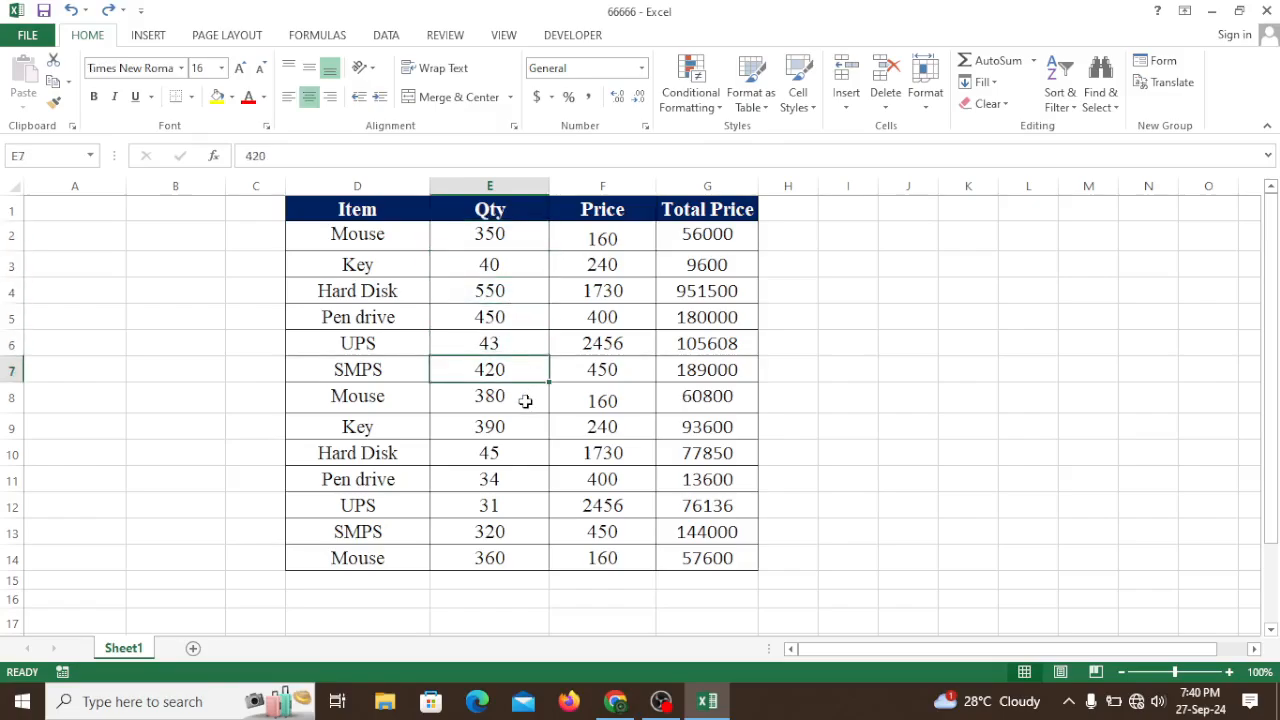
left_click(525, 401)
left_click(526, 430)
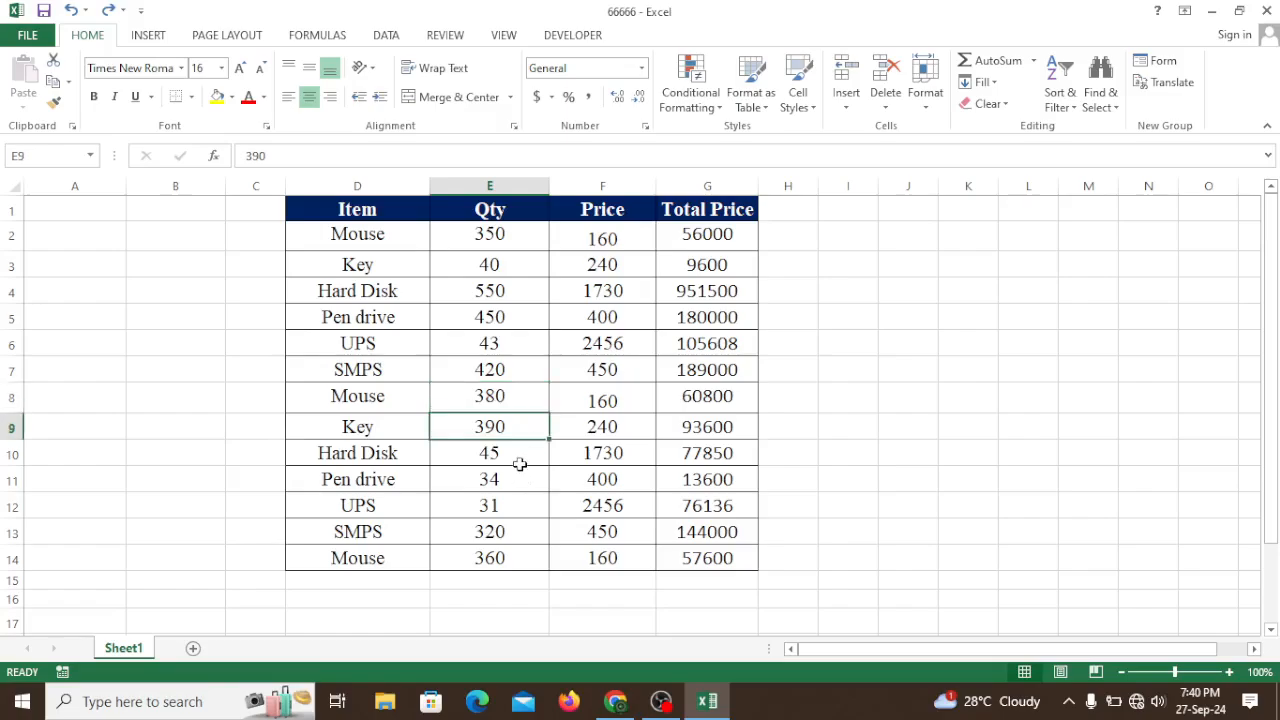
left_click(517, 455)
left_click(520, 481)
left_click(522, 504)
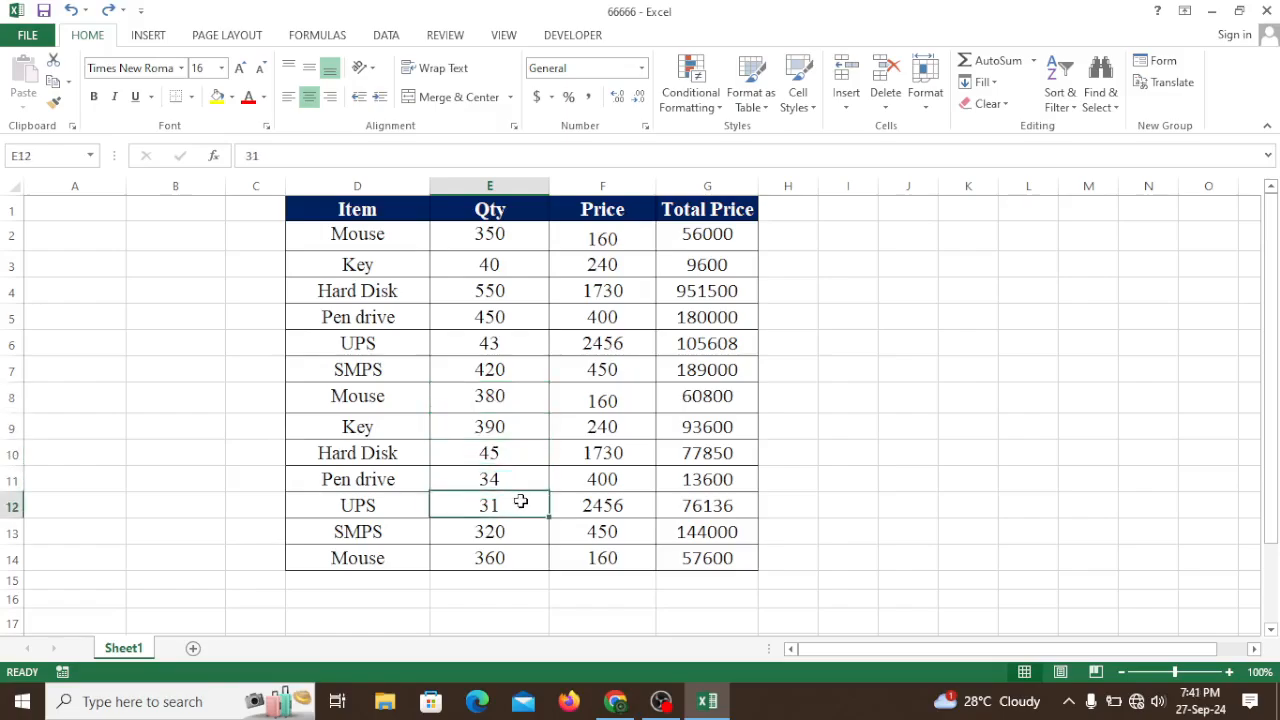
left_click(522, 534)
left_click(521, 558)
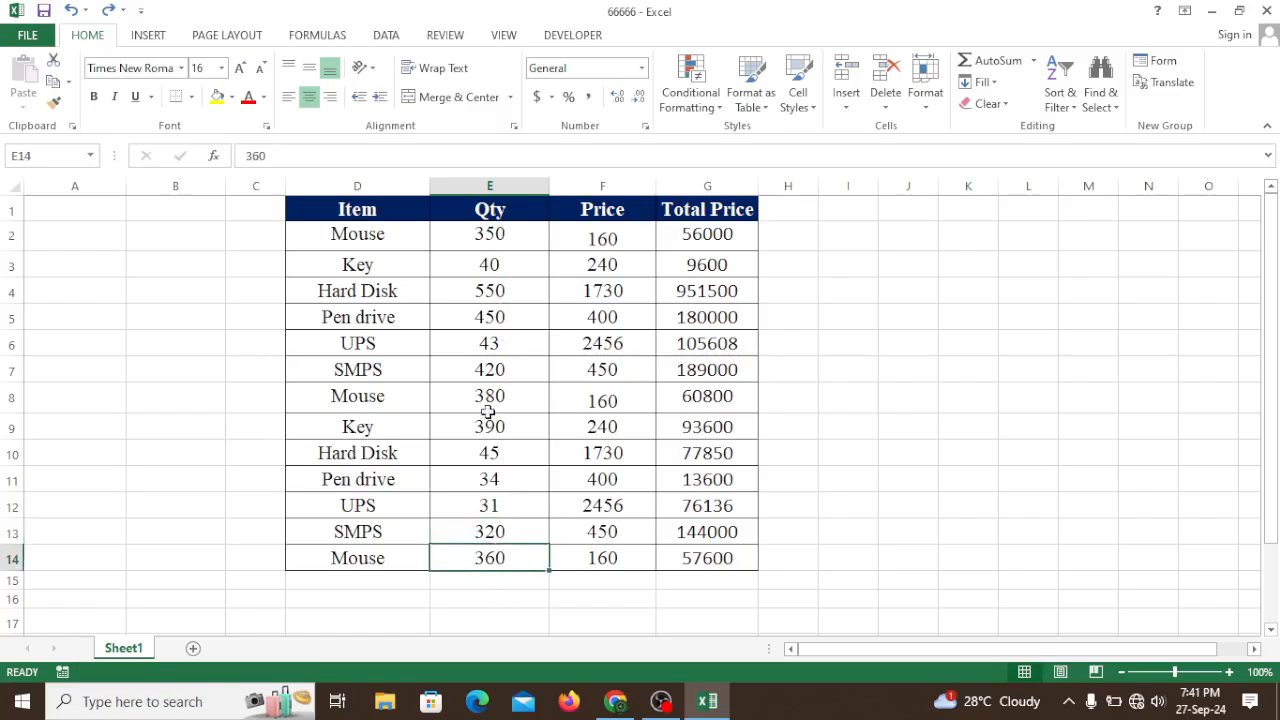
left_click(598, 234)
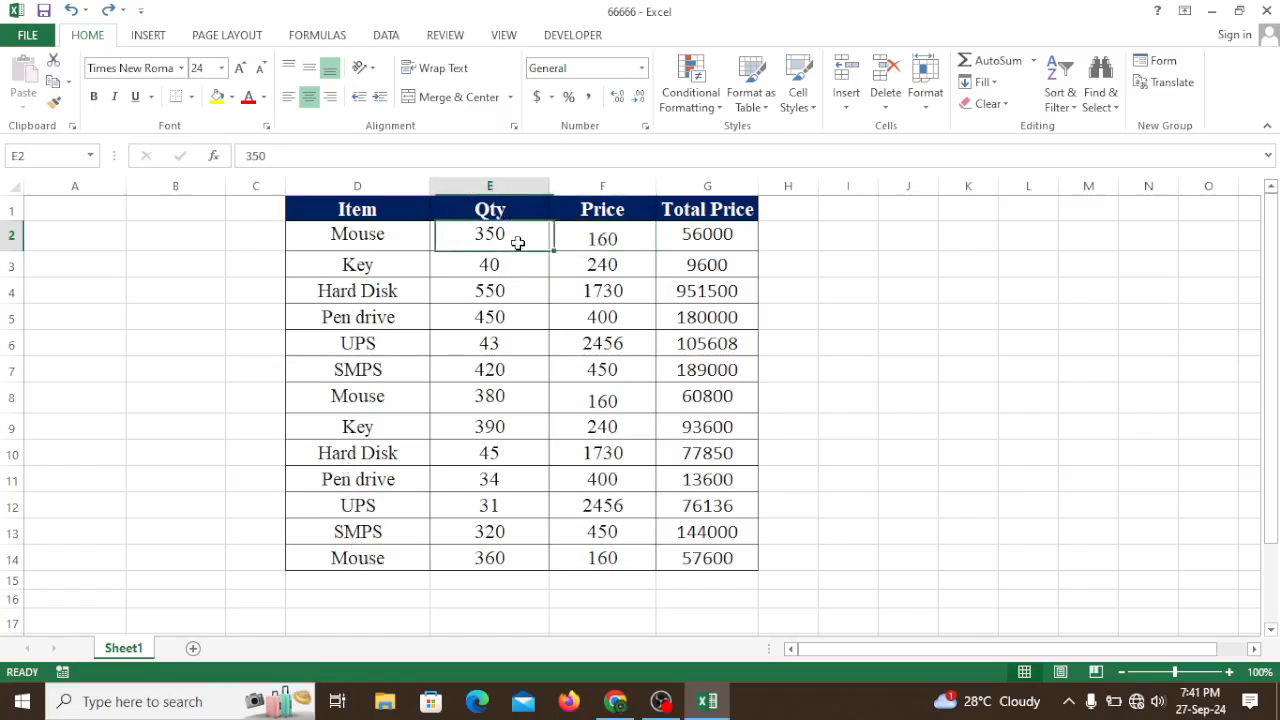
left_click(516, 243)
left_click(534, 530)
left_click(839, 425)
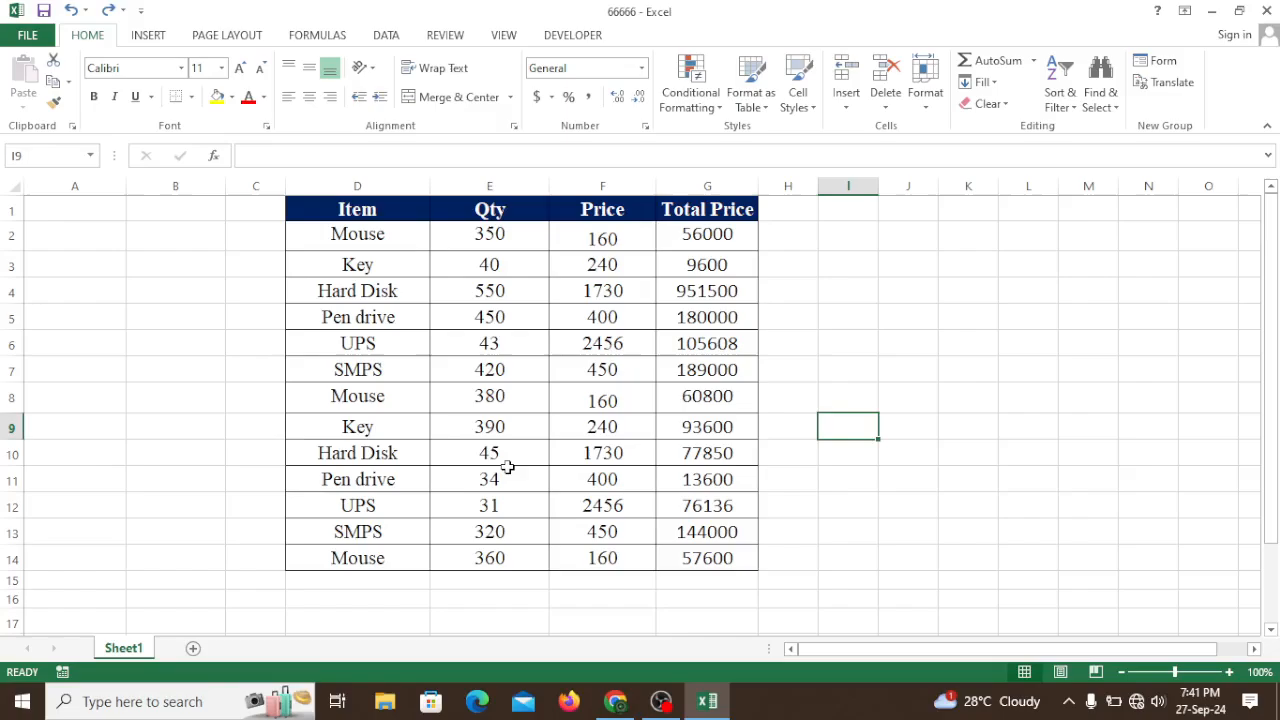
left_click(618, 371)
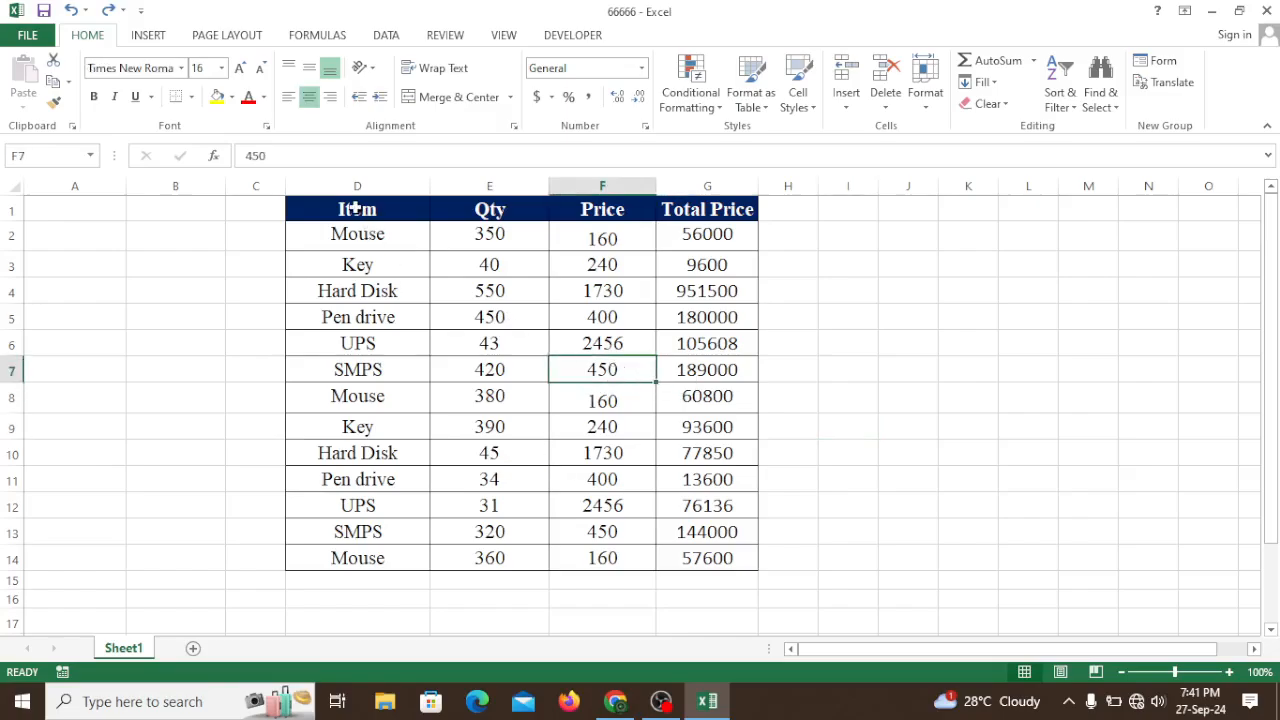
Step: Open a new conditional formatting rule for the whole item table, D1:G14
left_click_drag(354, 208, 680, 558)
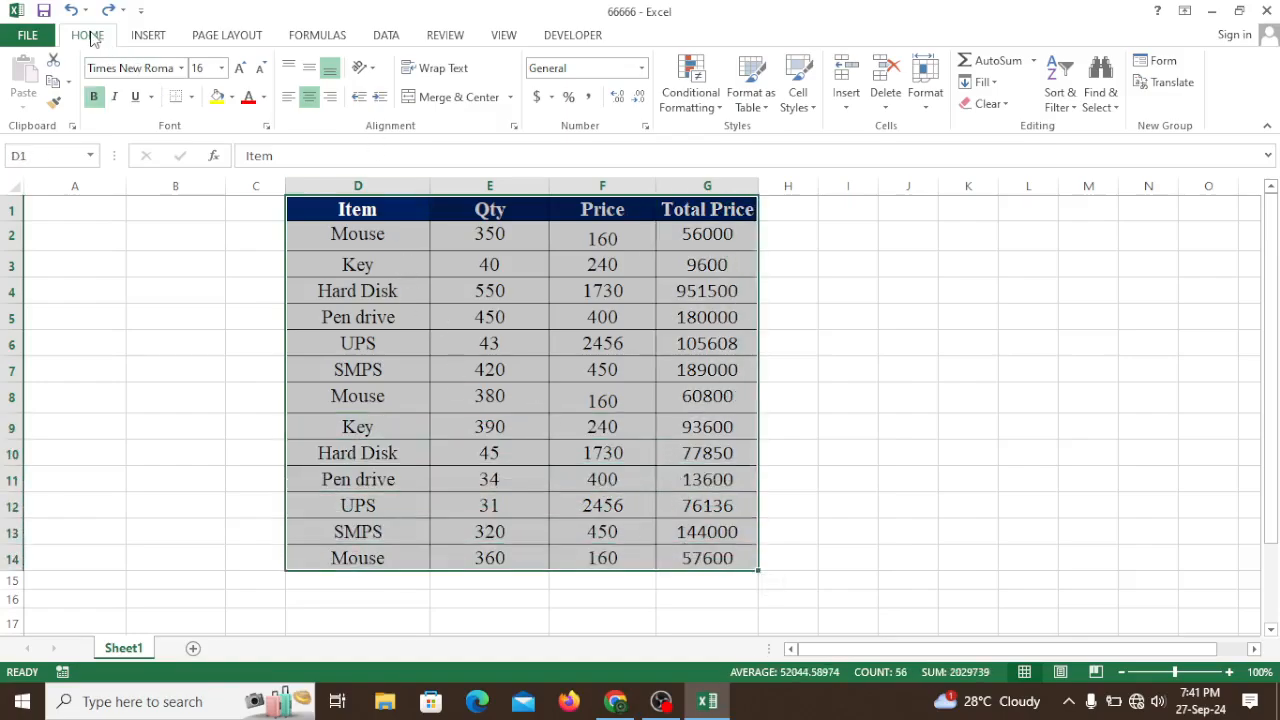
left_click(700, 108)
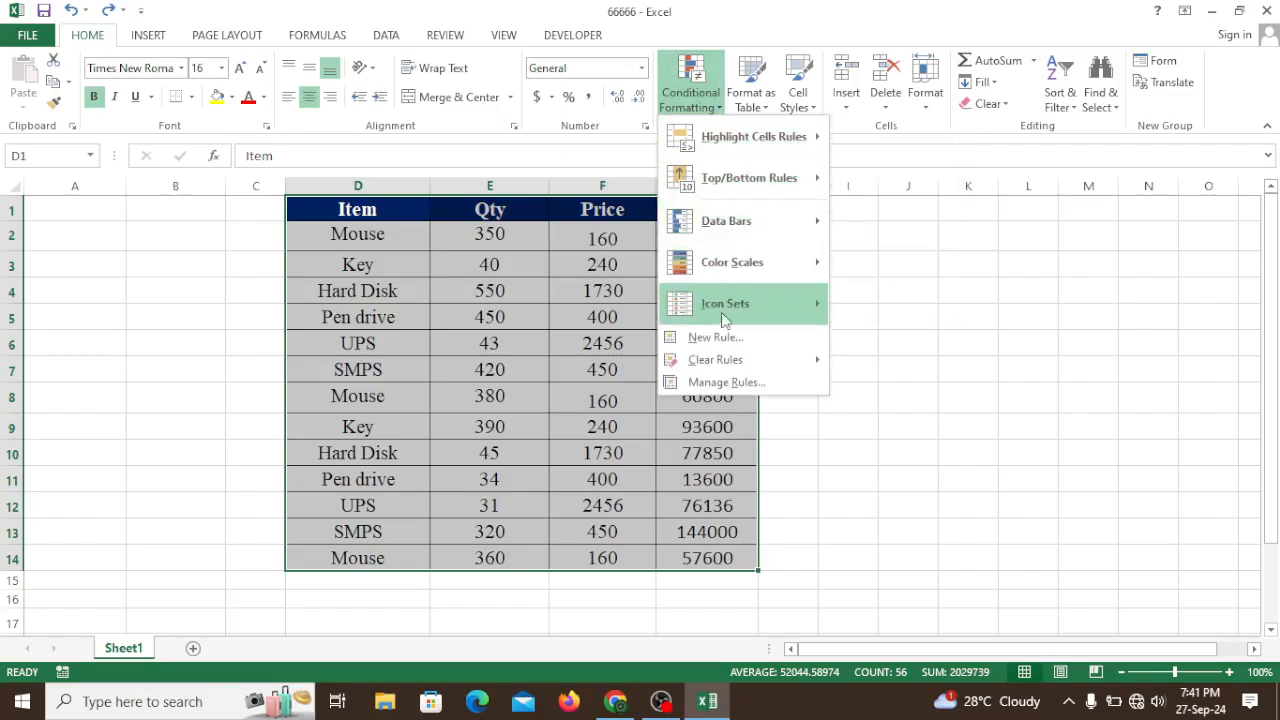
mouse_move(710, 312)
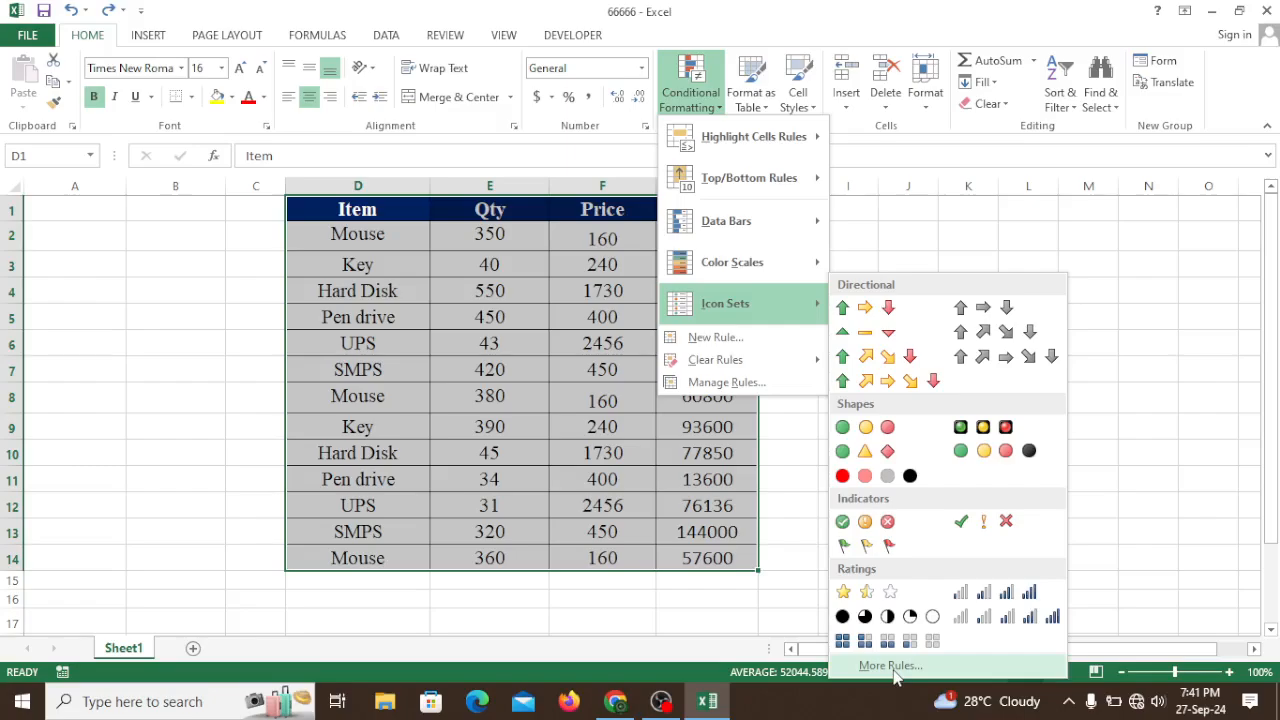
left_click(890, 666)
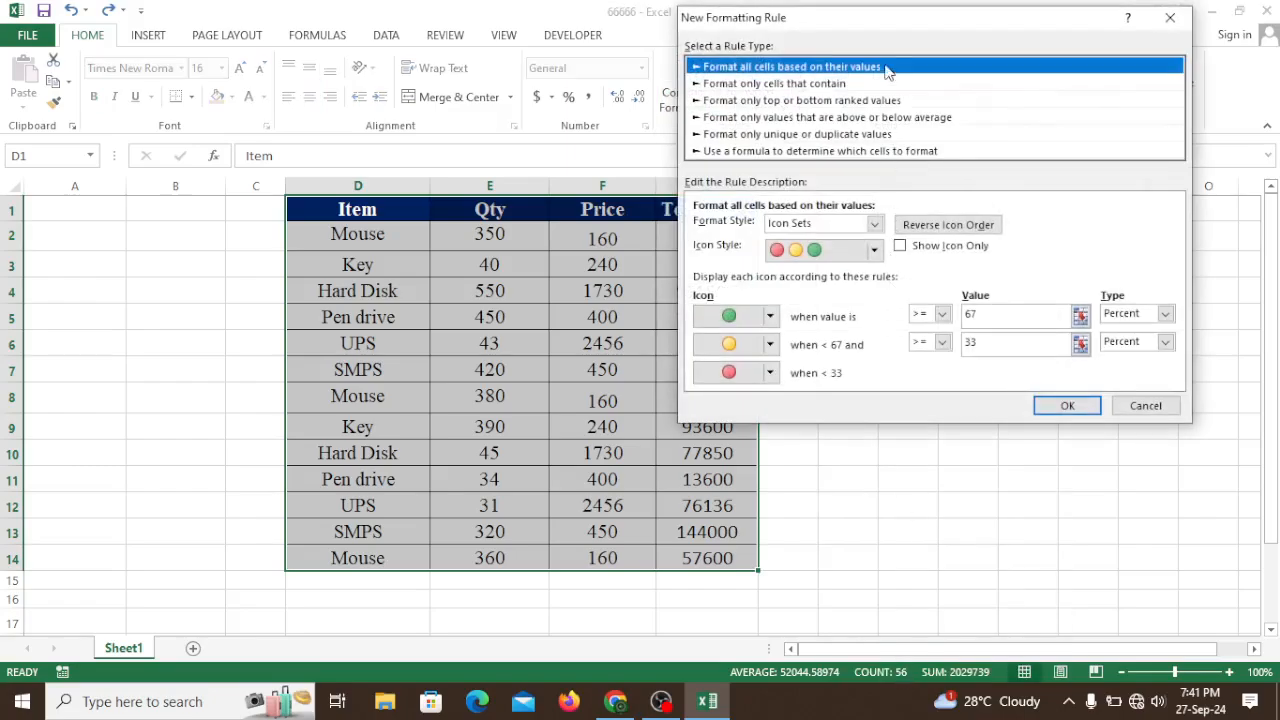
left_click_drag(893, 20, 667, 114)
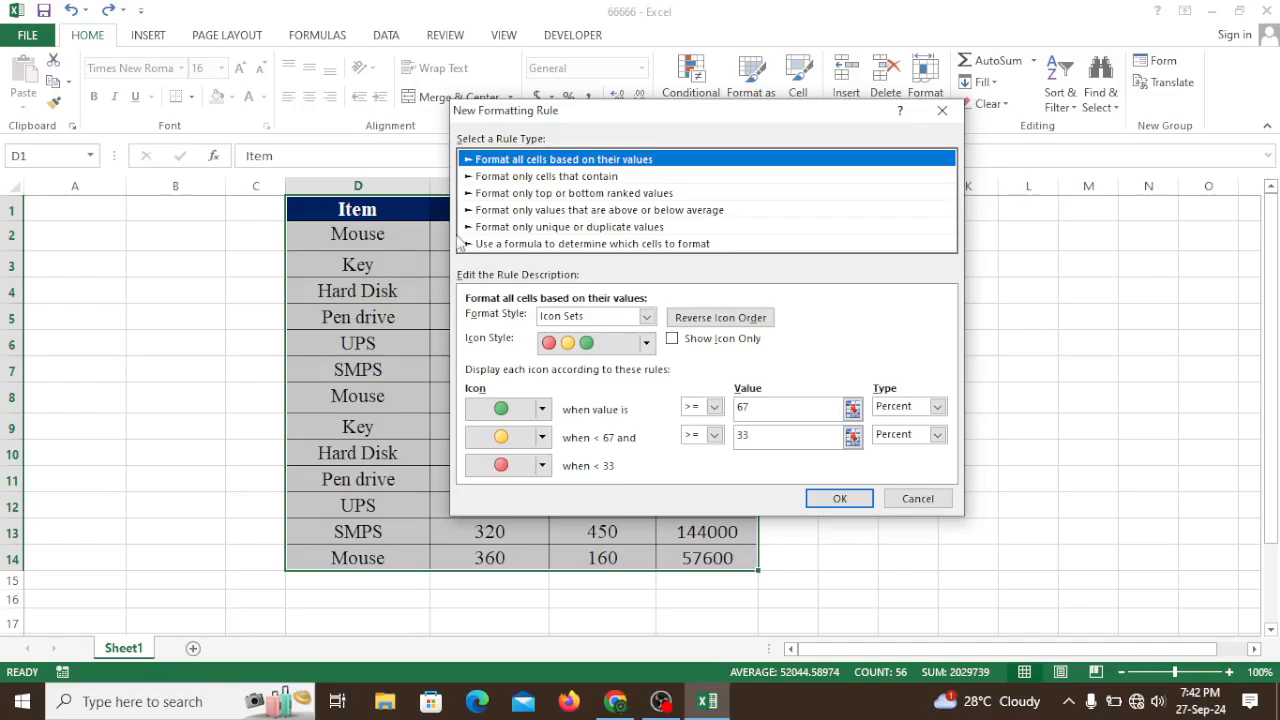
Step: Set the rule to format only cells that contain a cell value less than 40
left_click(572, 178)
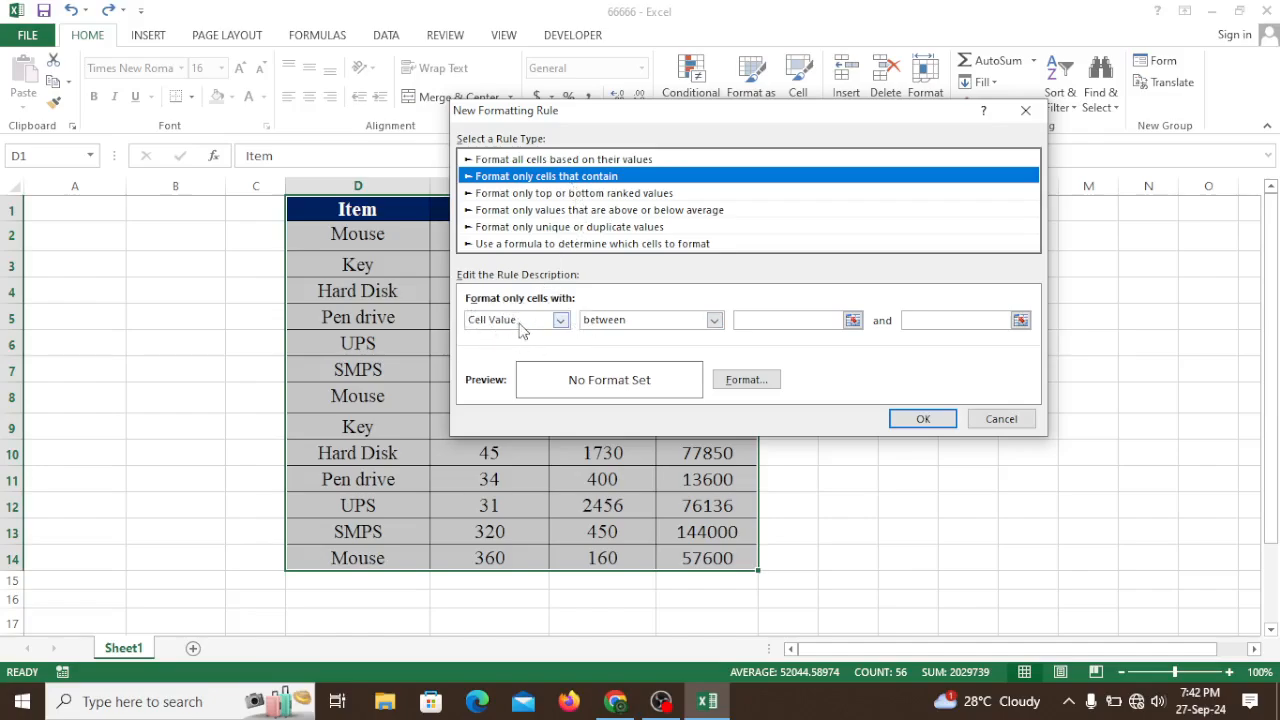
left_click(714, 321)
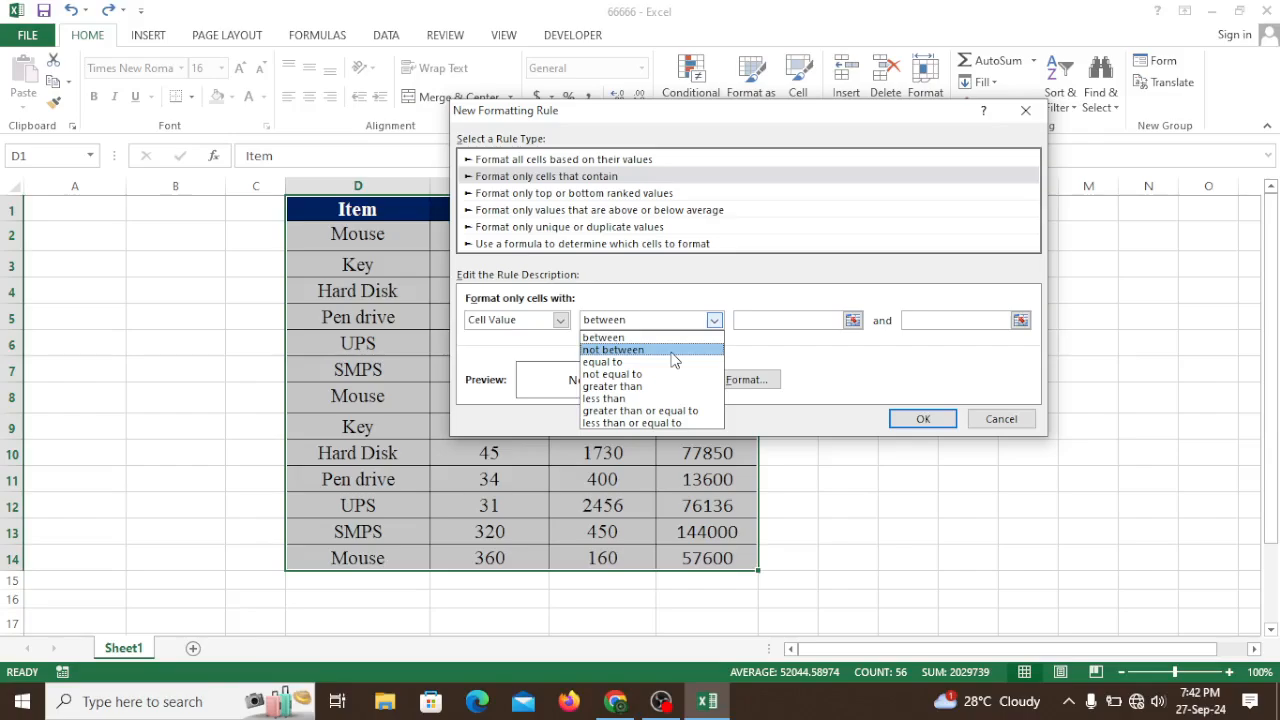
left_click(620, 399)
left_click(769, 321)
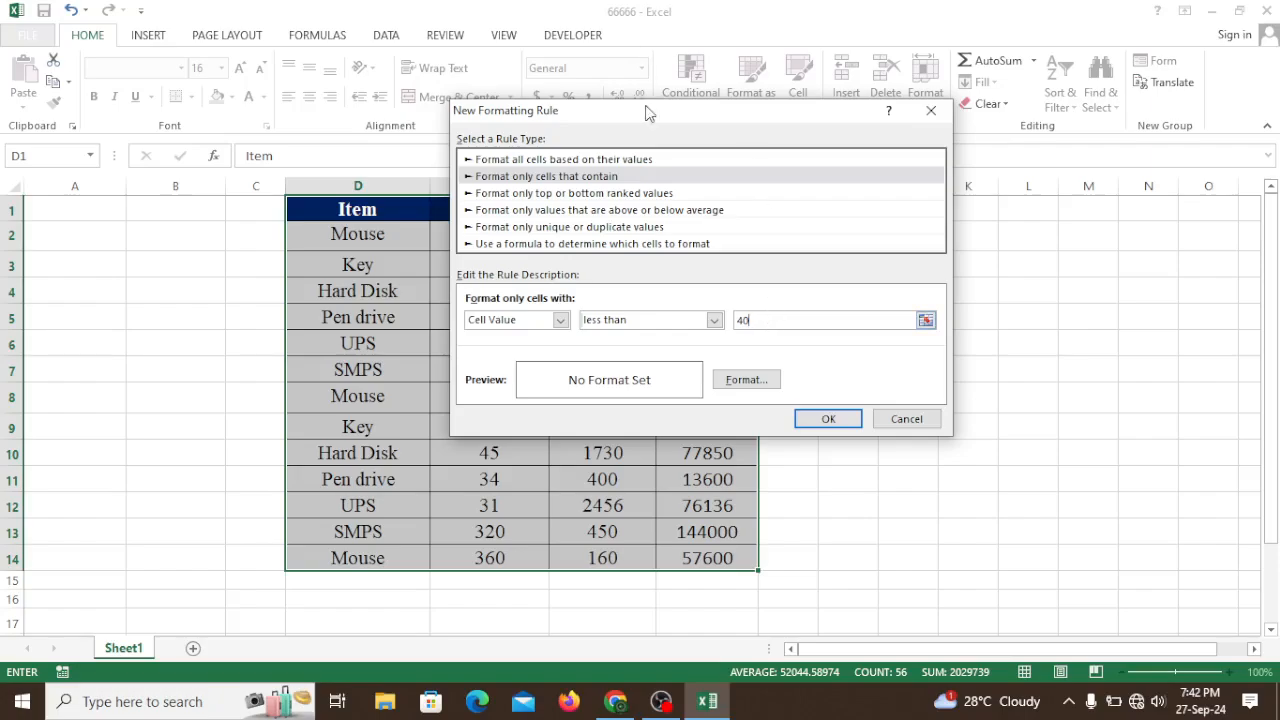
left_click_drag(648, 110, 798, 142)
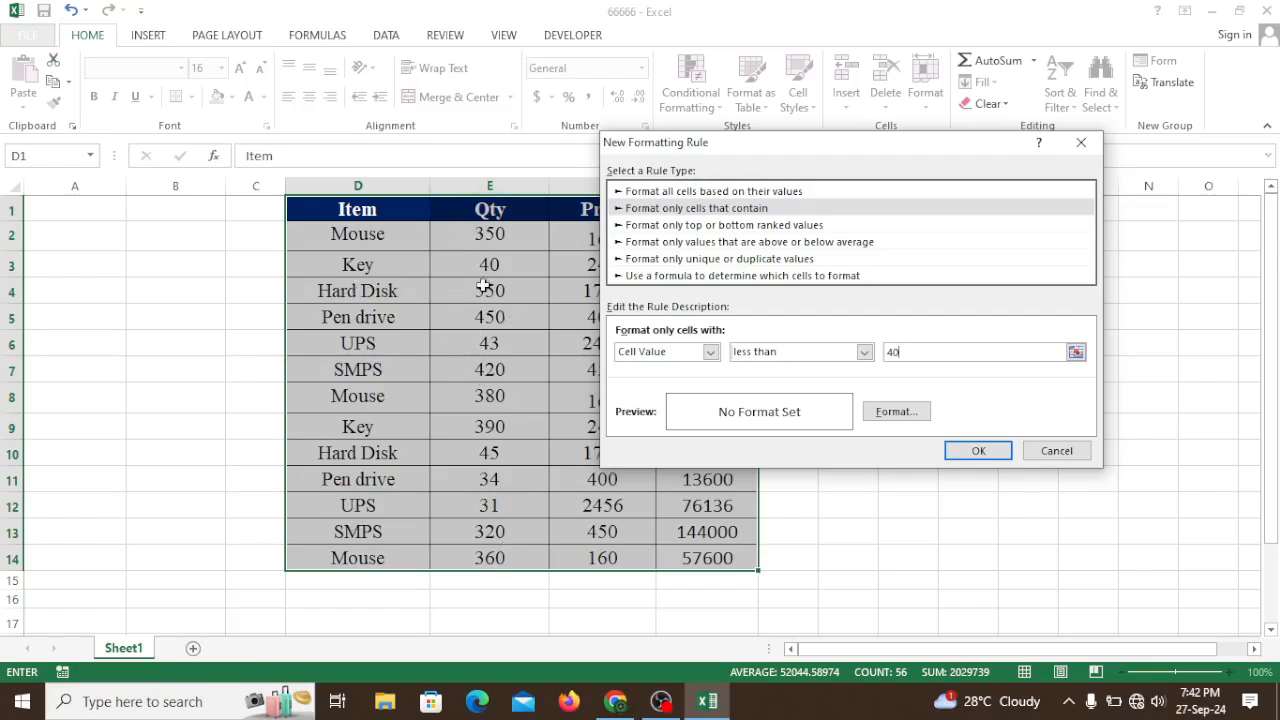
Step: Give the rule a light gold background fill and apply it to the table
left_click(907, 418)
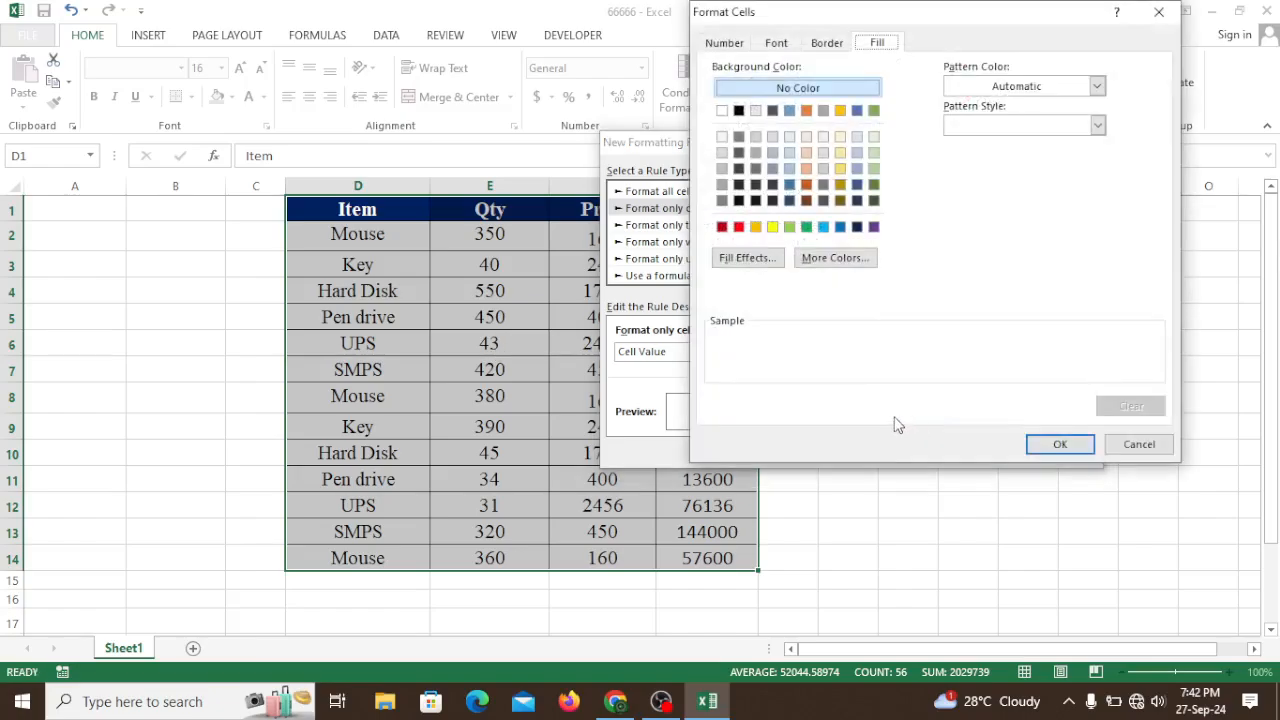
left_click(841, 169)
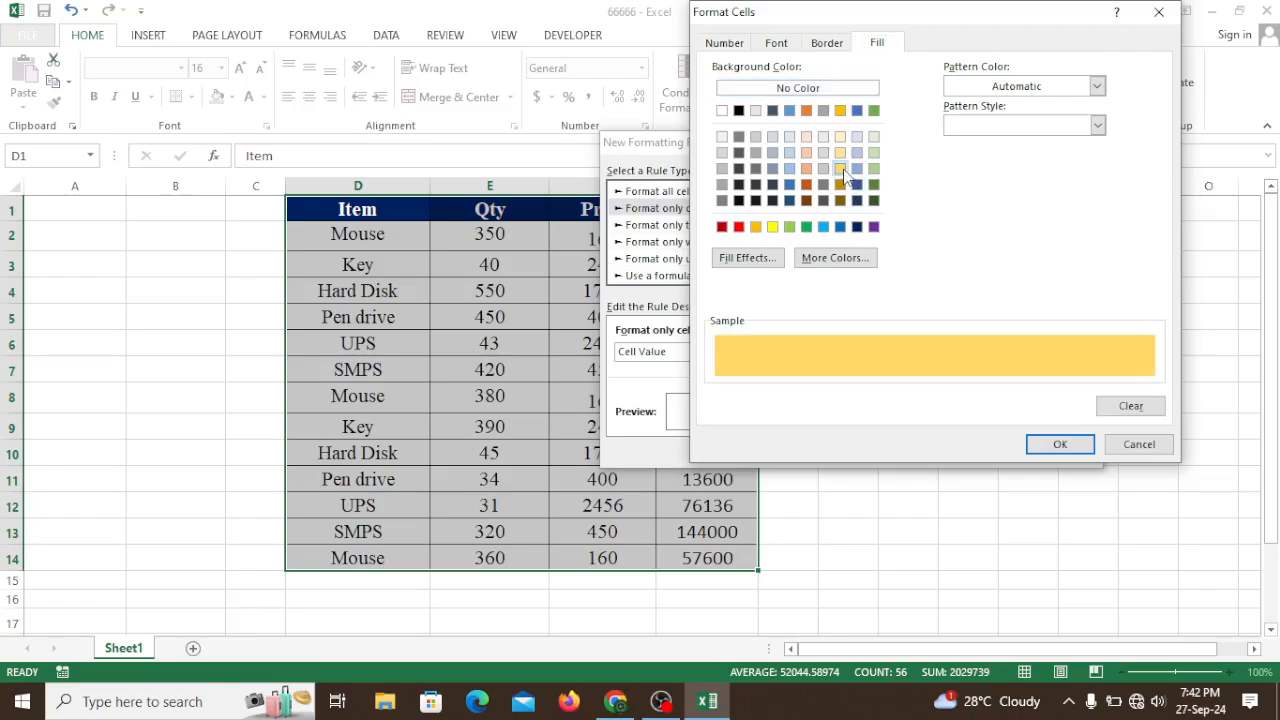
left_click(1059, 444)
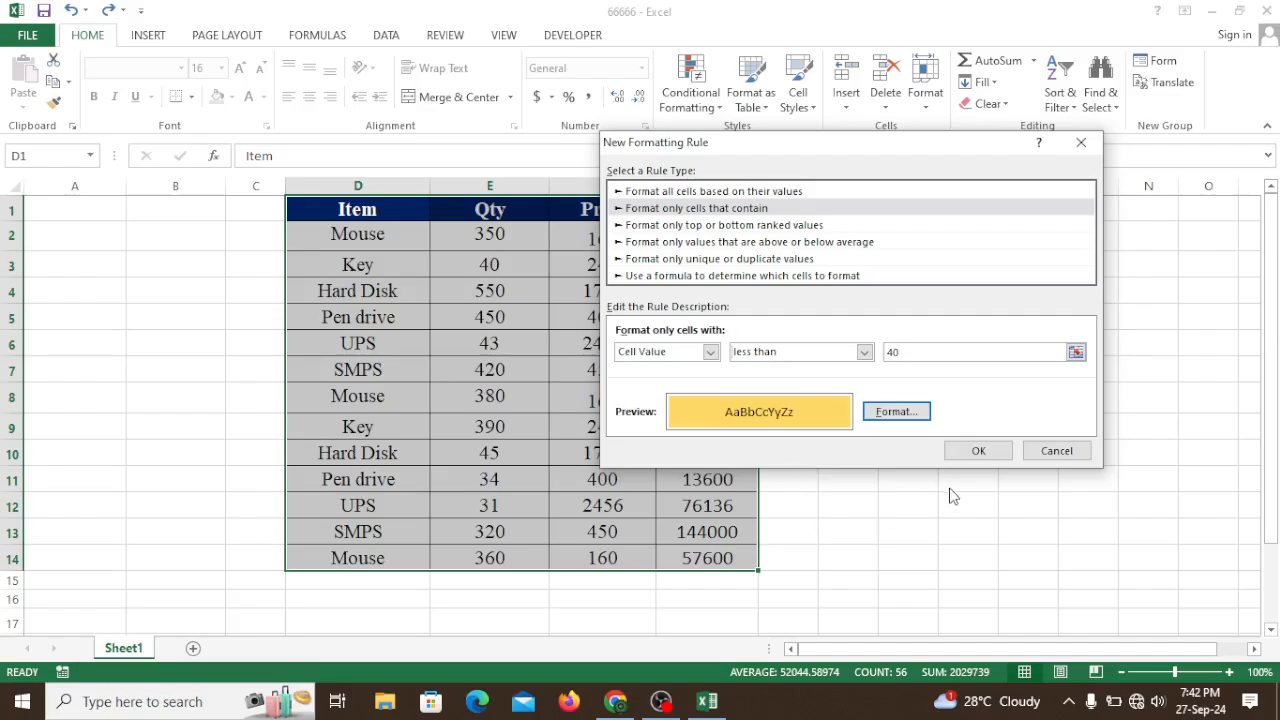
left_click(977, 451)
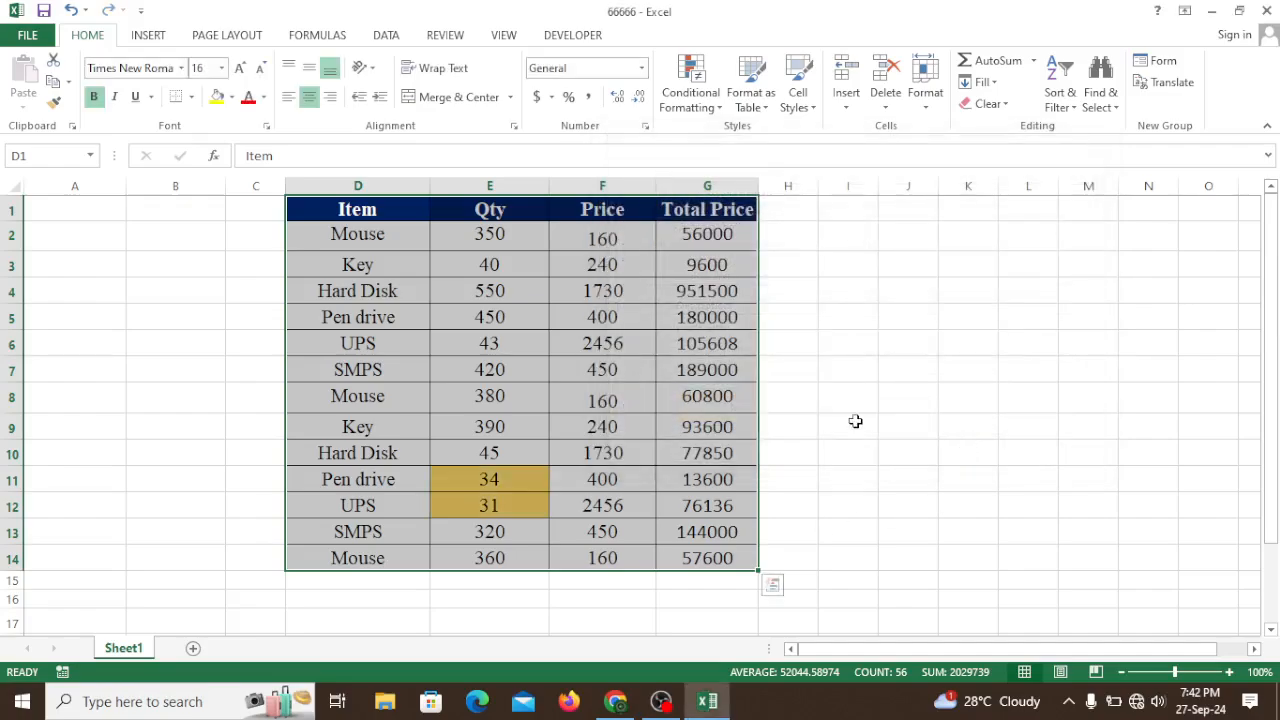
Step: Check the cells the rule highlights in the Qty column against their items and the Key quantity in row 3
left_click(826, 432)
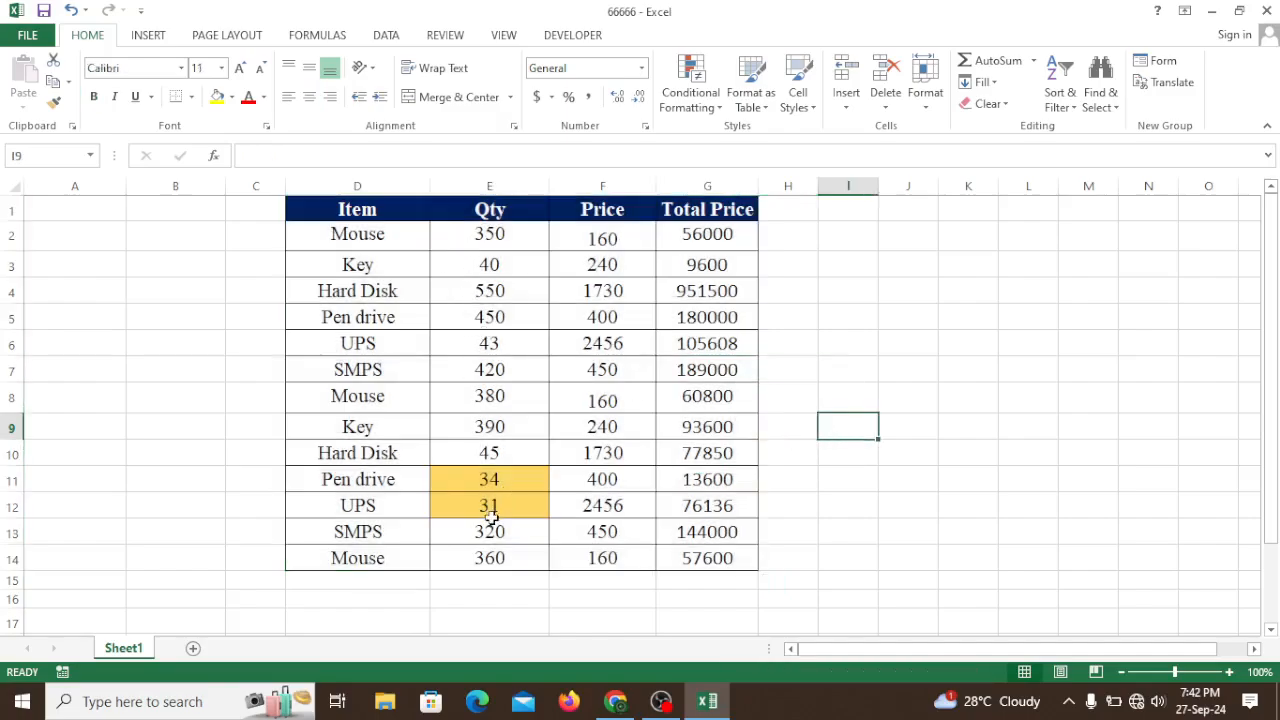
left_click(488, 482)
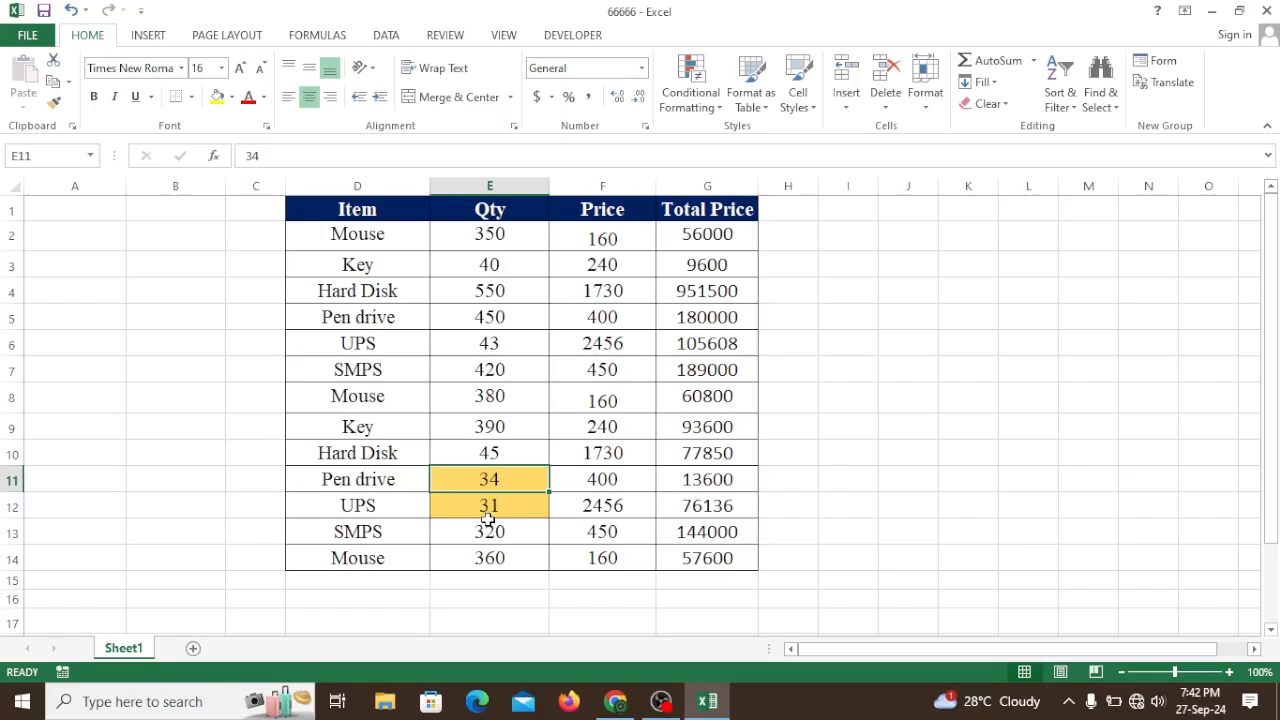
left_click(488, 510)
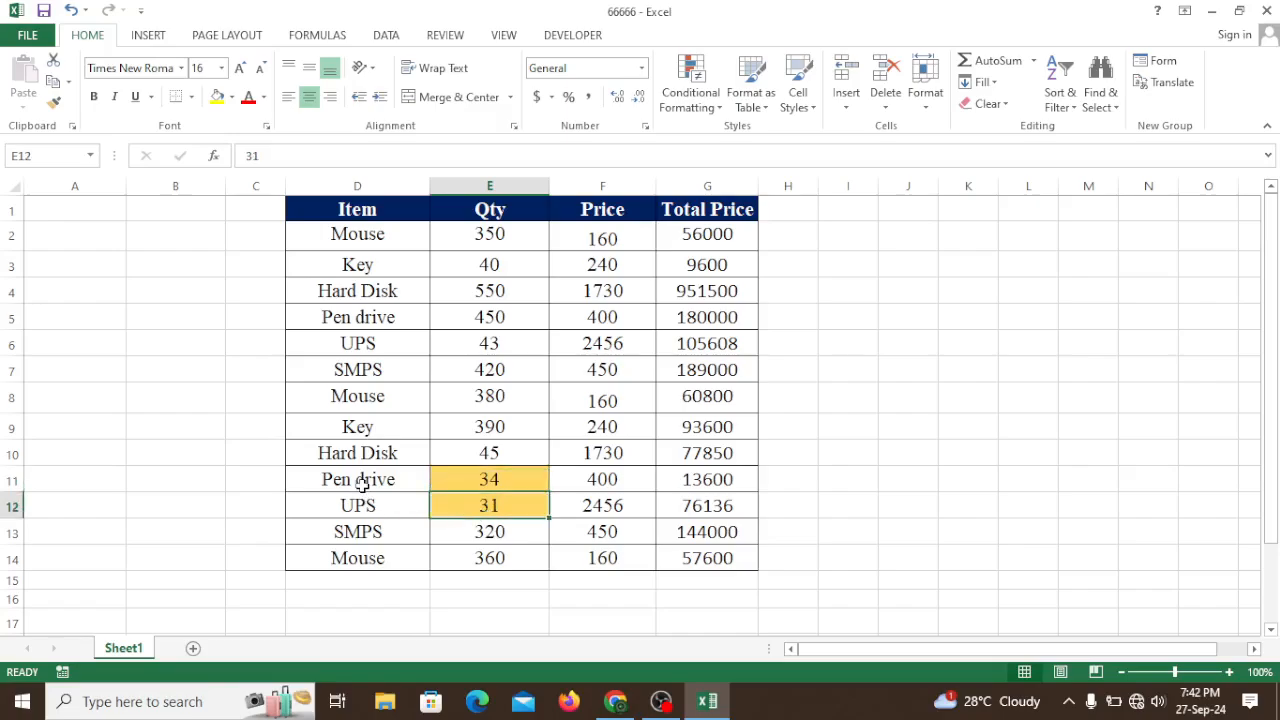
left_click(362, 486)
left_click(362, 507)
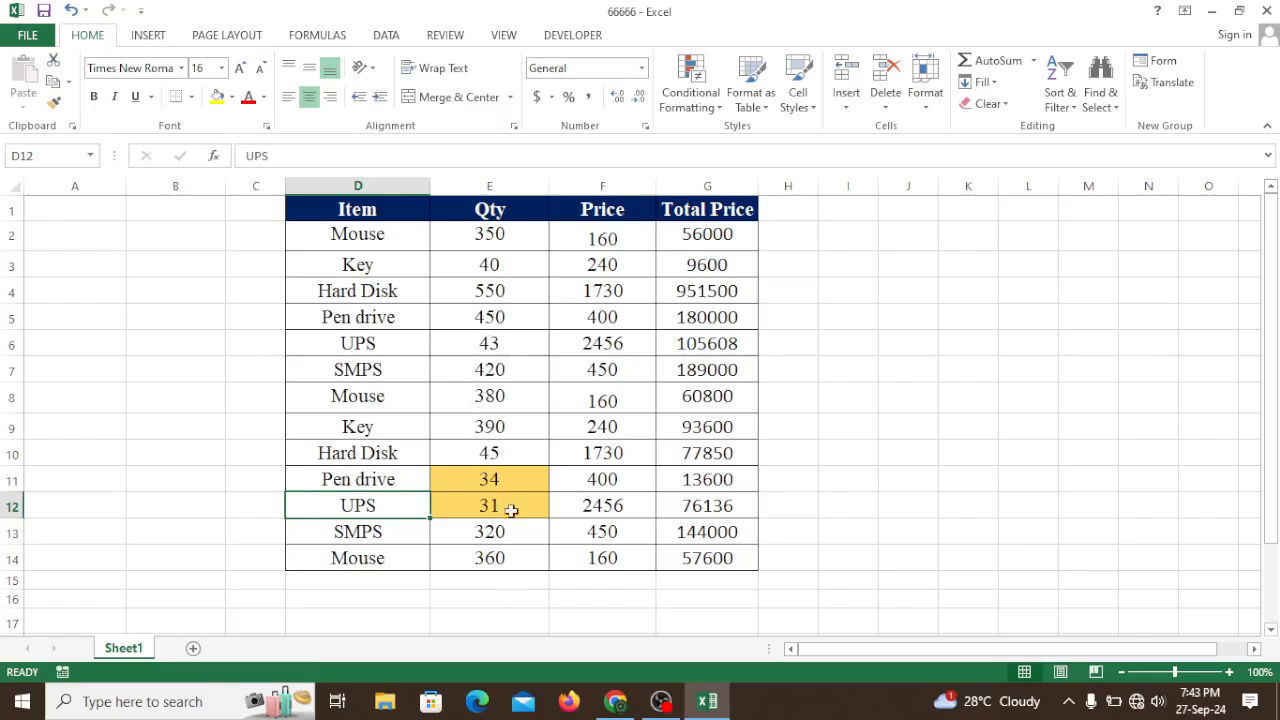
left_click(520, 273)
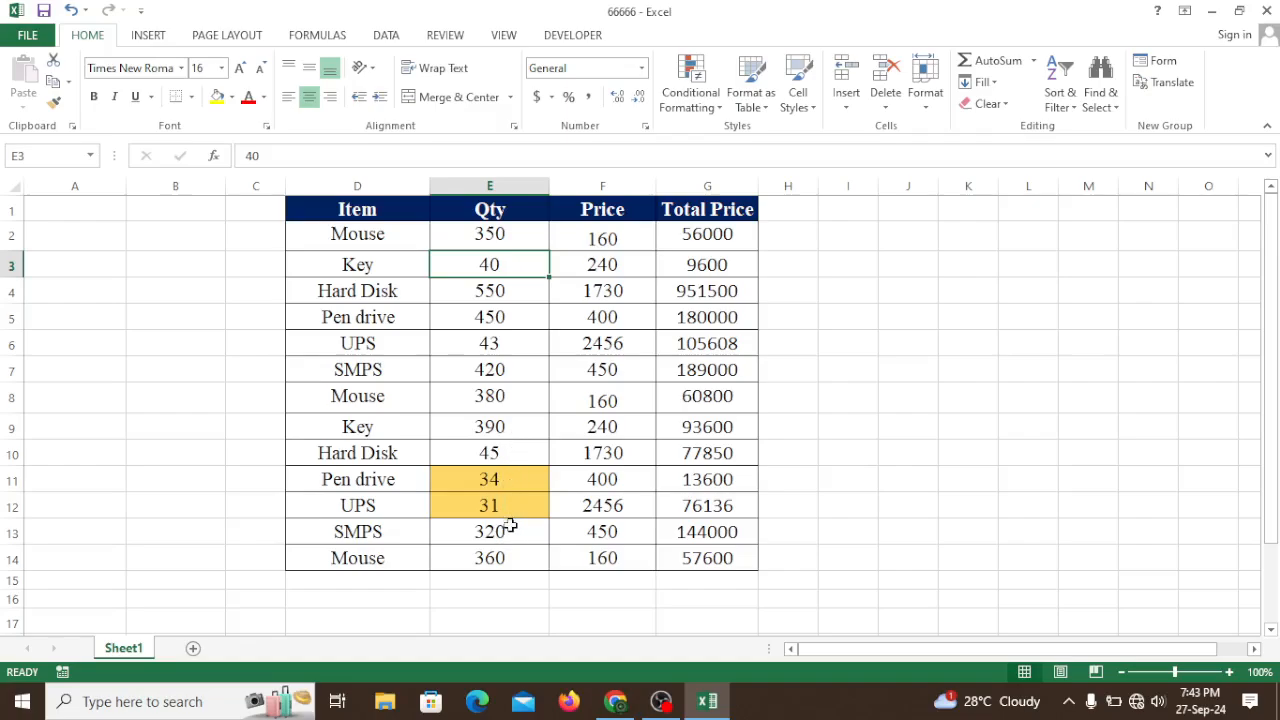
left_click(511, 509)
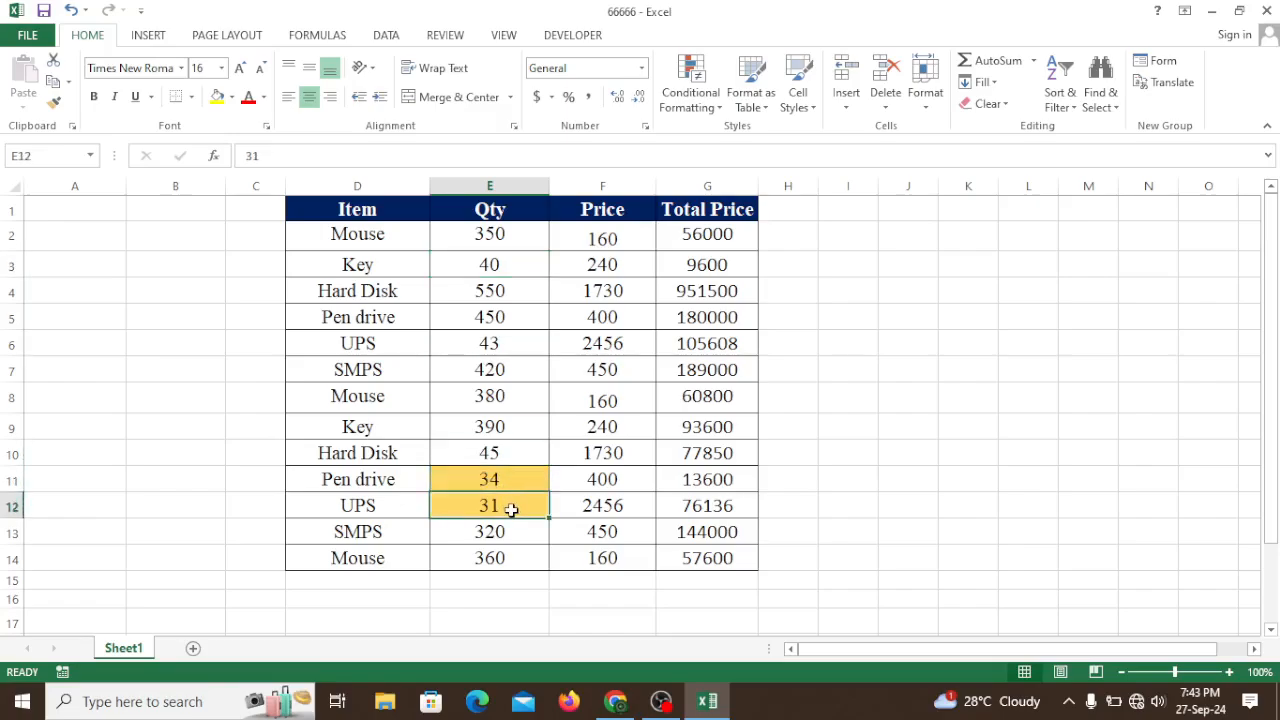
left_click(513, 483)
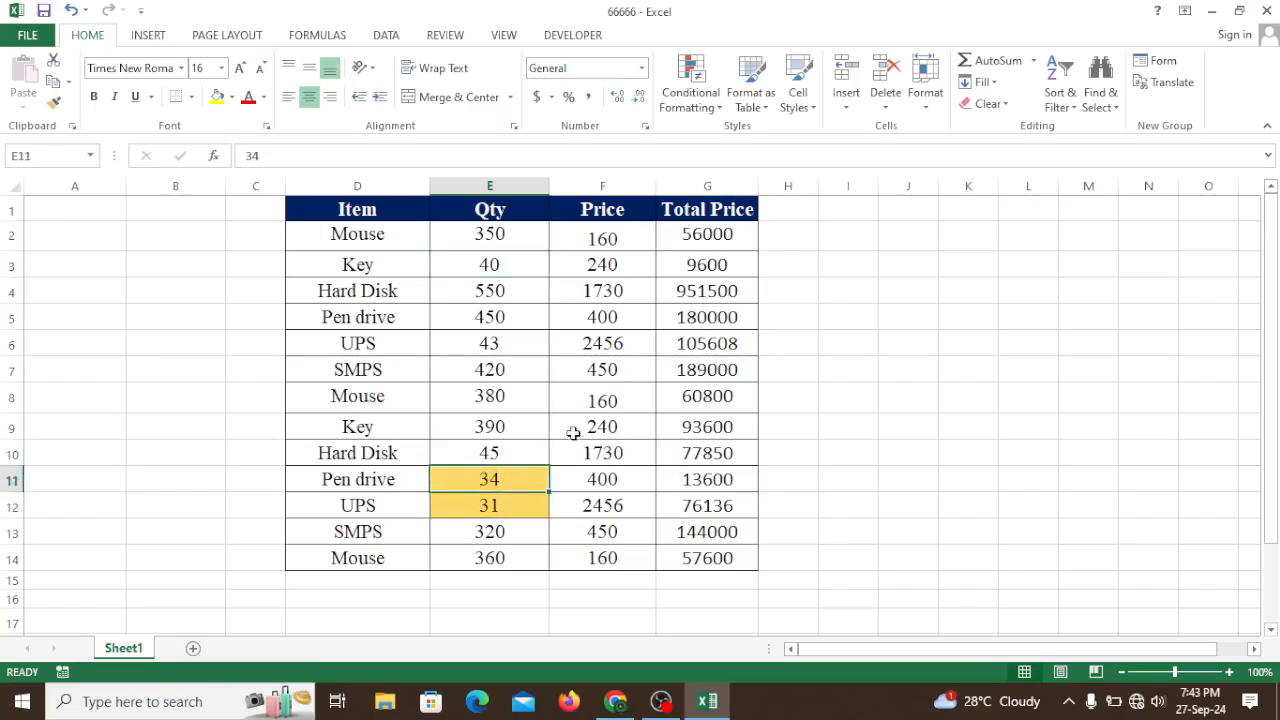
left_click(610, 420)
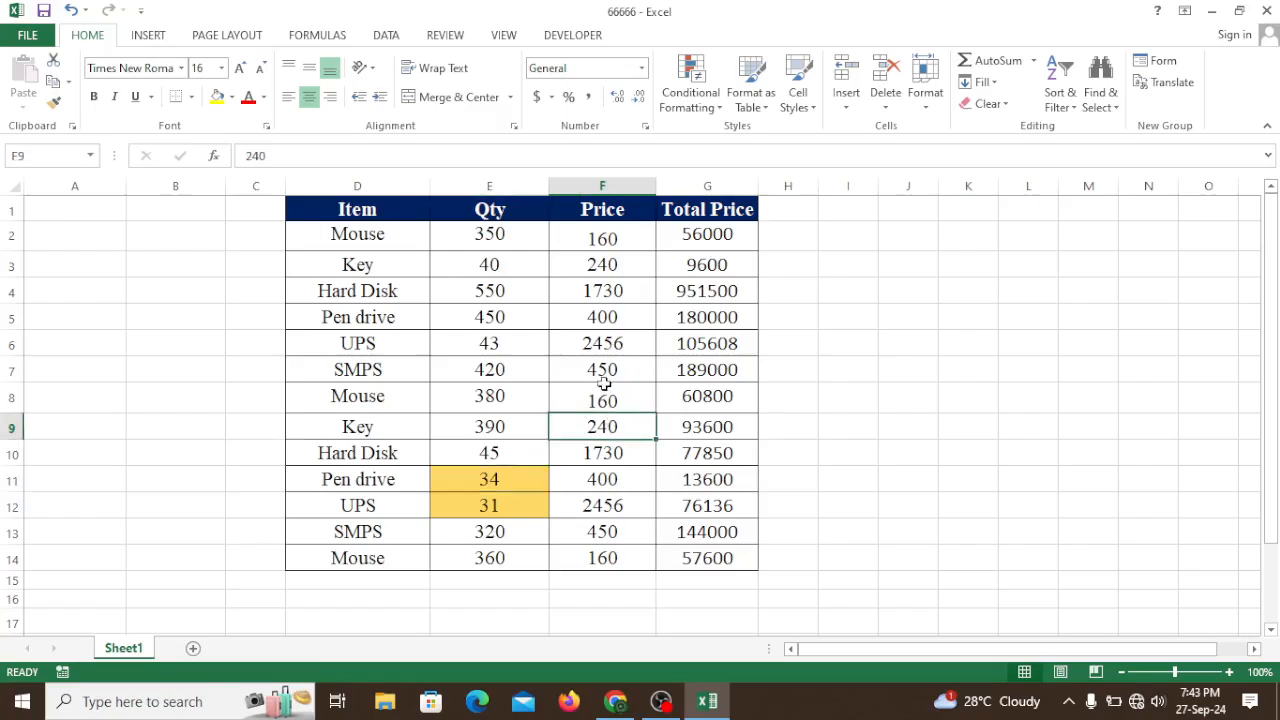
left_click(605, 386)
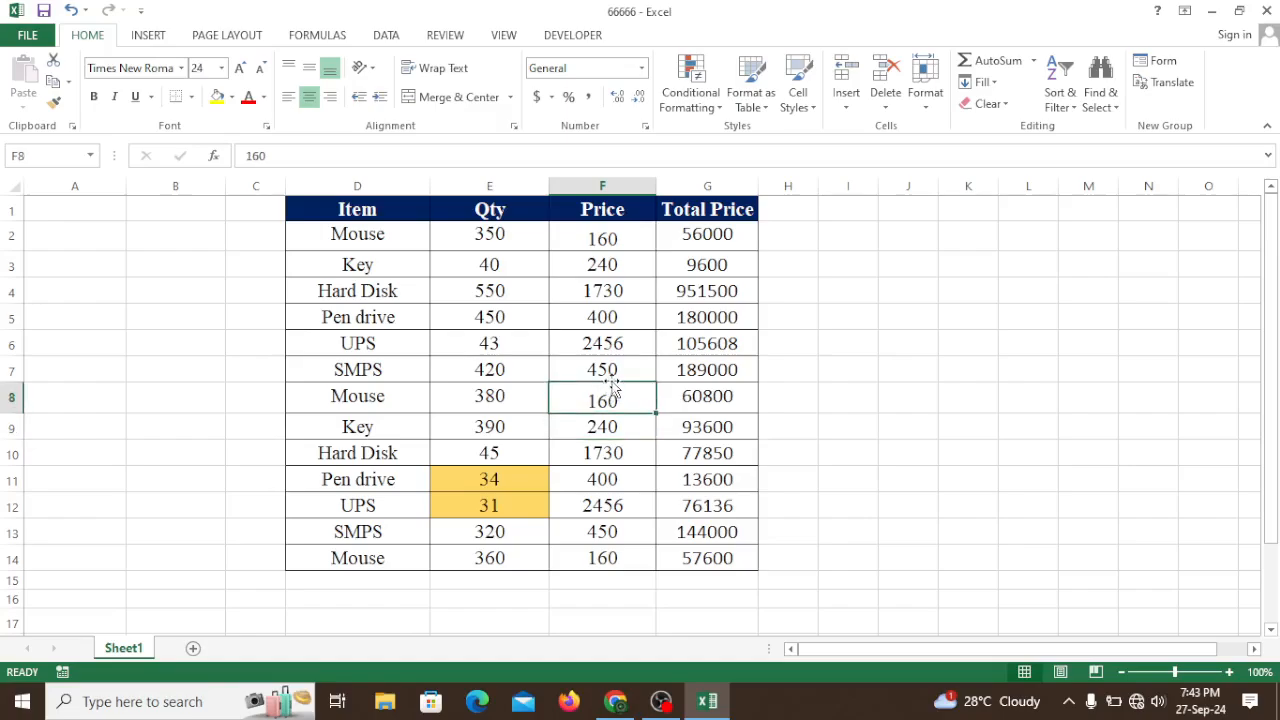
left_click(812, 394)
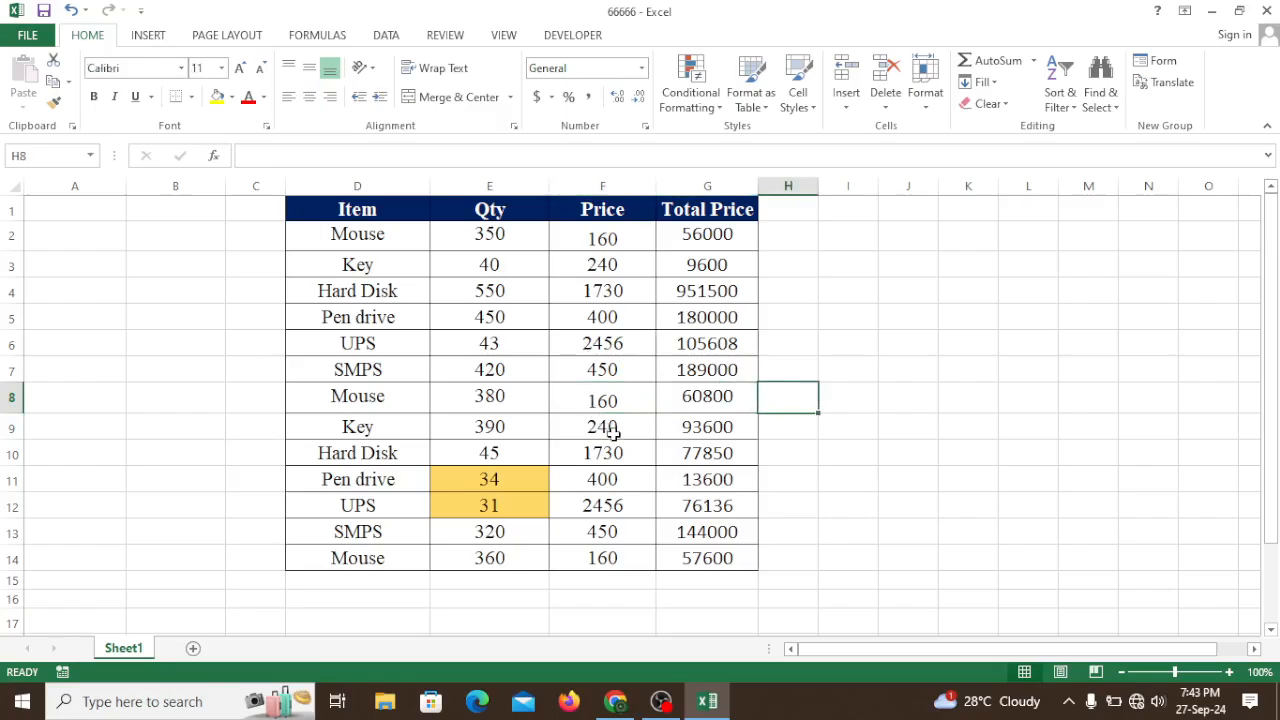
left_click(511, 345)
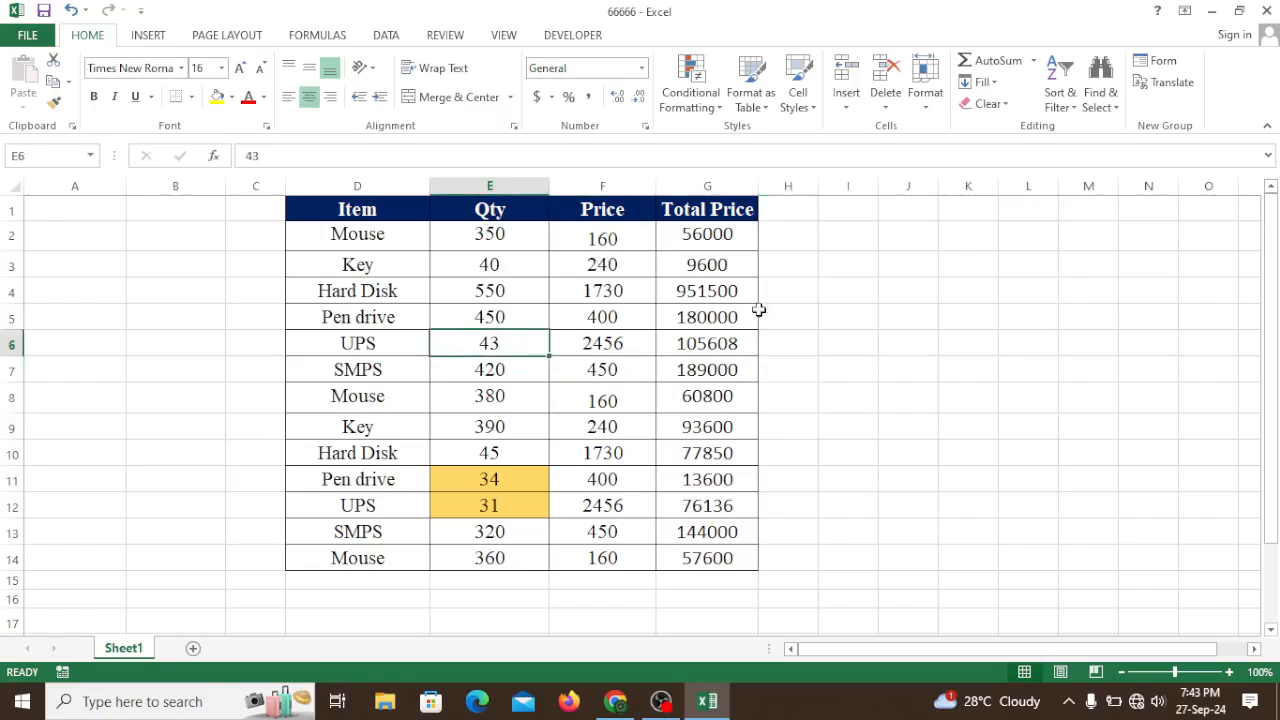